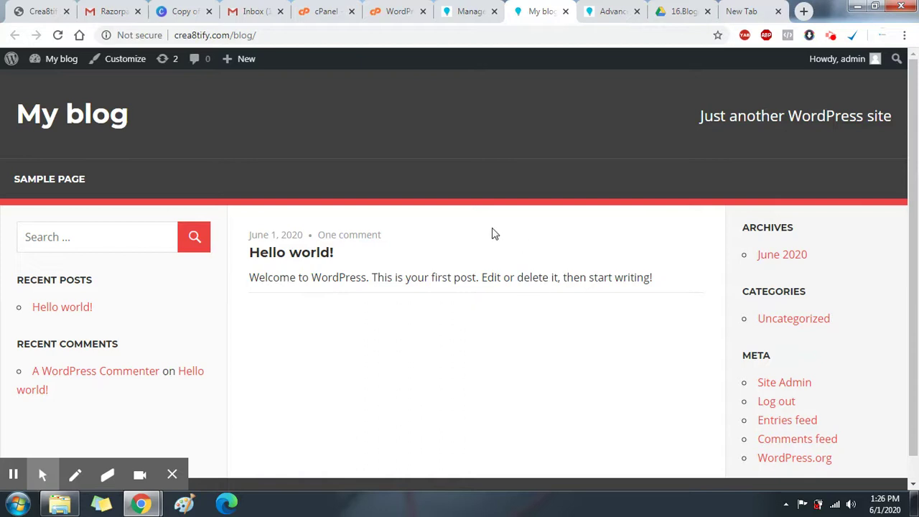
# Open the list of all posts in the blog's WordPress dashboard.
pyautogui.click(466, 11)
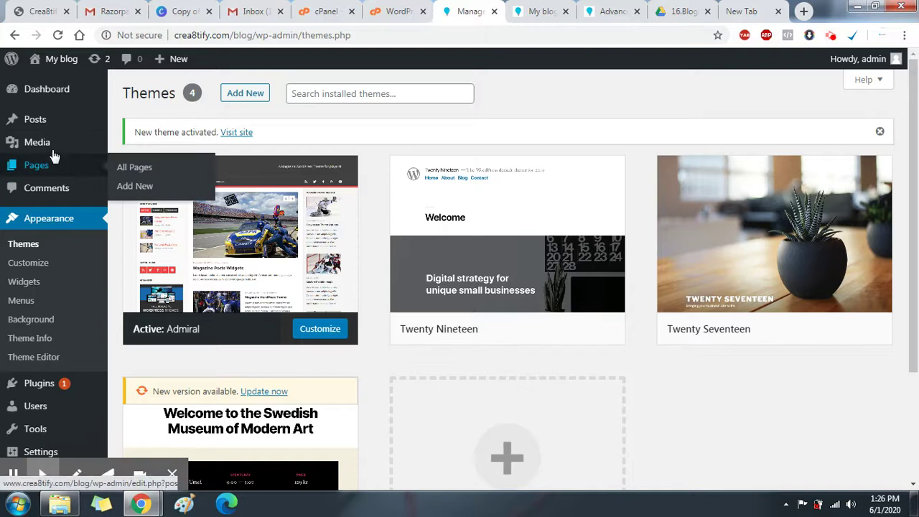
pyautogui.click(43, 124)
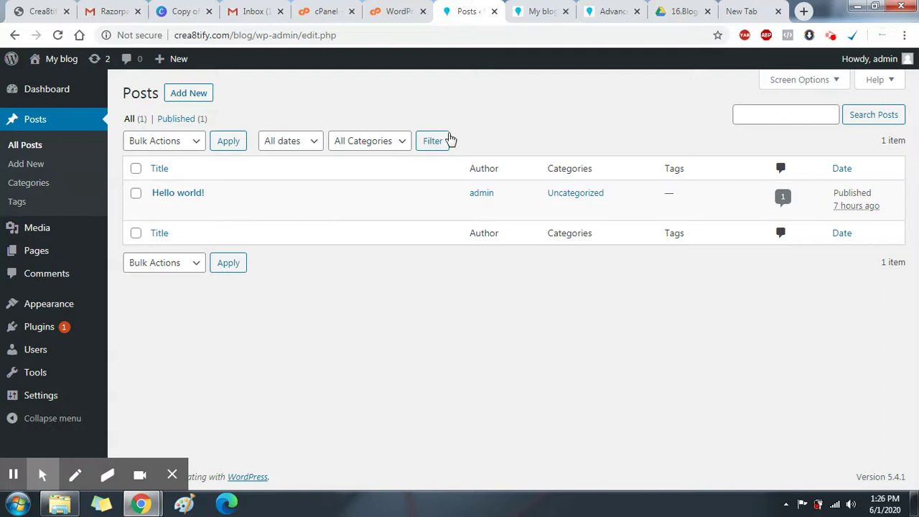
# Search Google for "rvcj" in the empty browser tab and open the RVCJ Media website from the results.
pyautogui.click(734, 16)
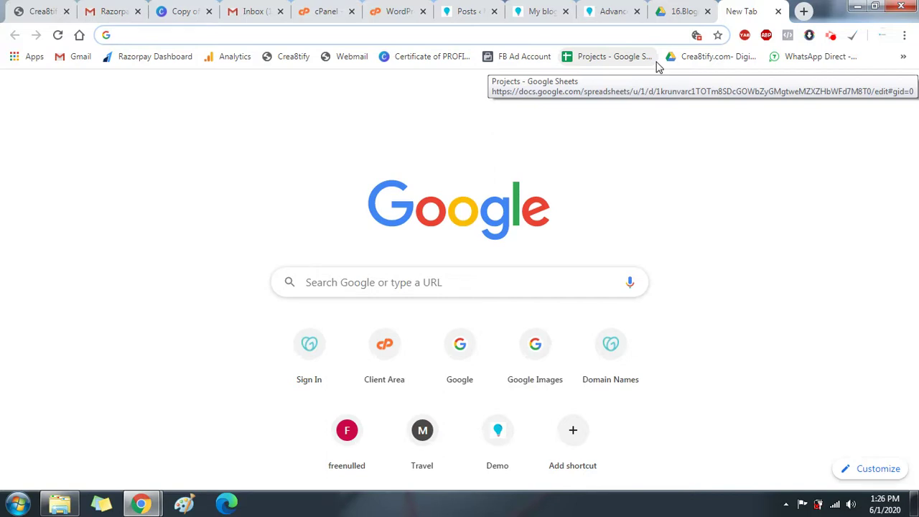
pyautogui.write('rvcj')
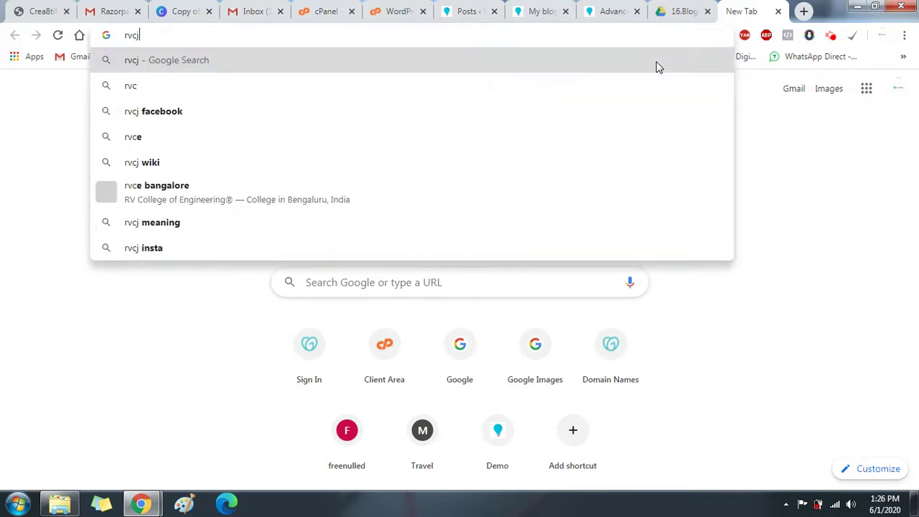
pyautogui.press('Down')
pyautogui.press('Down')
pyautogui.press('Up')
pyautogui.press('Up')
pyautogui.press('Up')
pyautogui.press('Down')
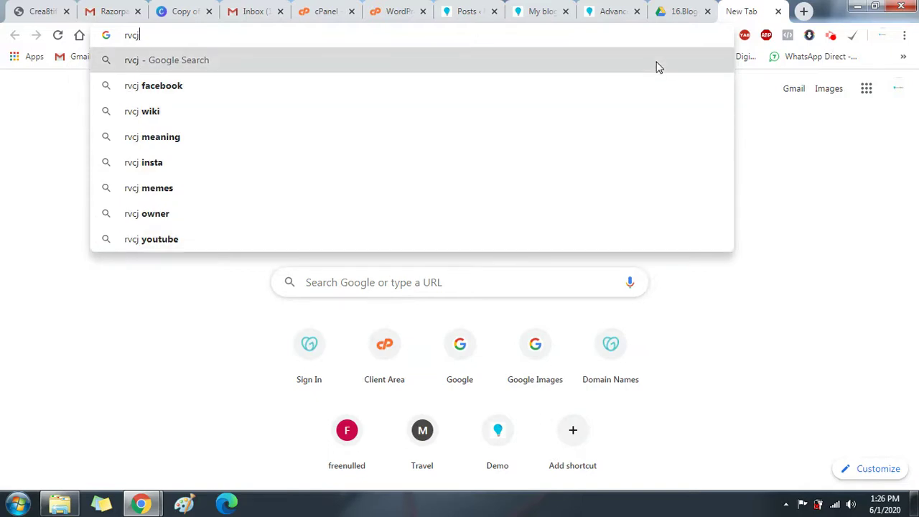
pyautogui.press('Return')
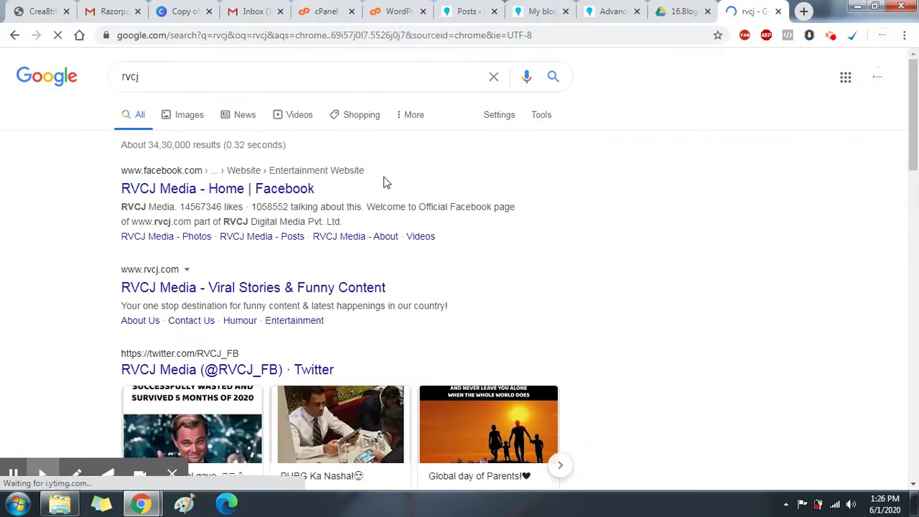
pyautogui.click(337, 289)
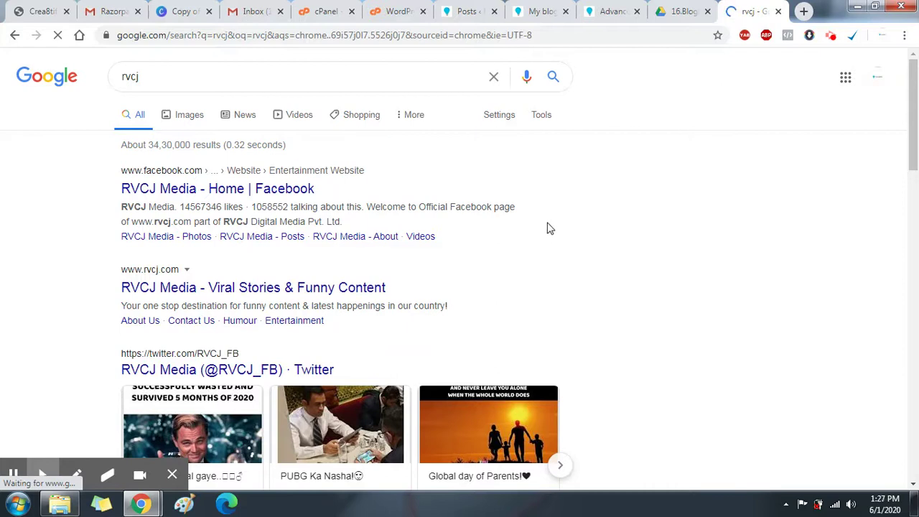
pyautogui.scroll(-2, 547, 227)
pyautogui.scroll(-1, 547, 223)
pyautogui.scroll(-1, 549, 226)
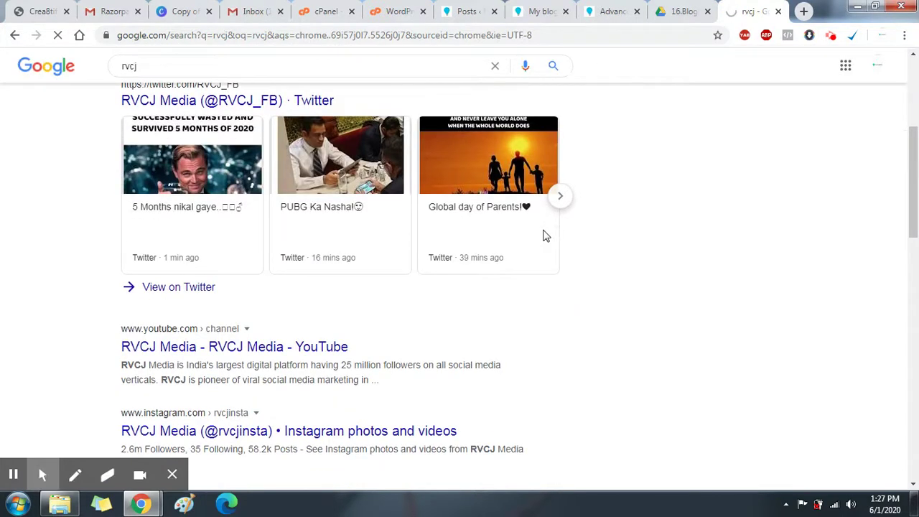
pyautogui.scroll(-4, 522, 239)
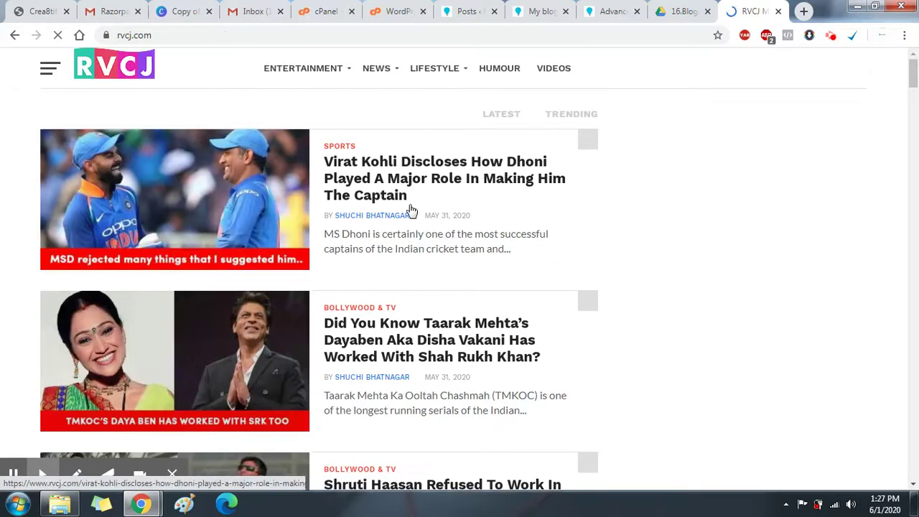
# Browse the RVCJ homepage and open the Virat Kohli captaincy and Taarak Mehta's Dayaben articles in separate new tabs.
pyautogui.scroll(-3, 409, 208)
pyautogui.scroll(-2, 413, 205)
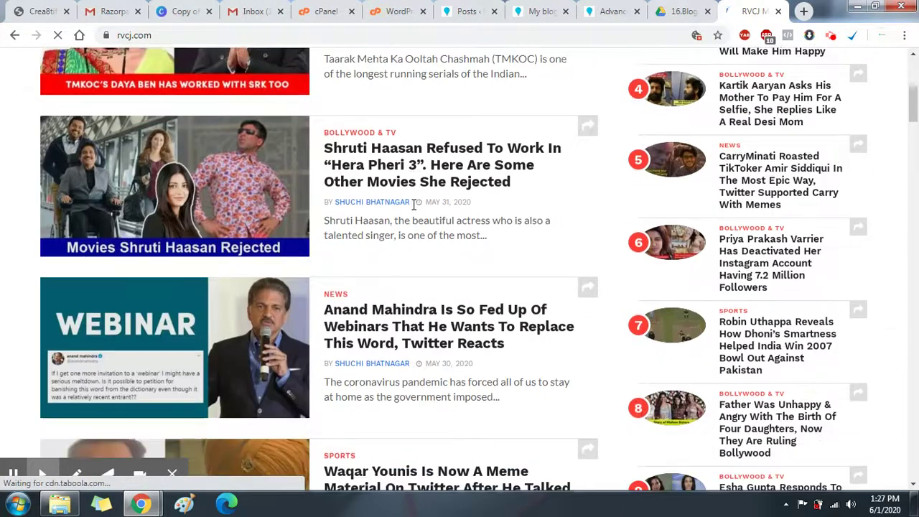
pyautogui.scroll(5, 414, 205)
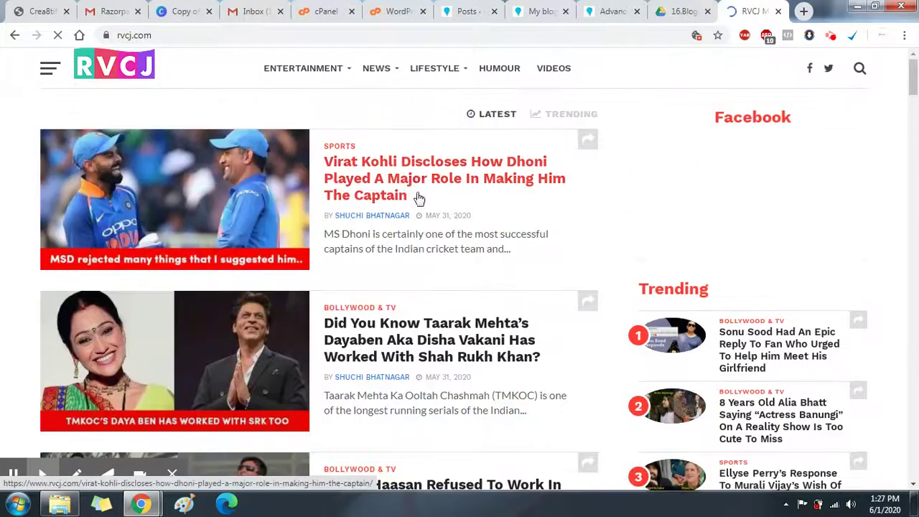
pyautogui.middleClick(409, 169)
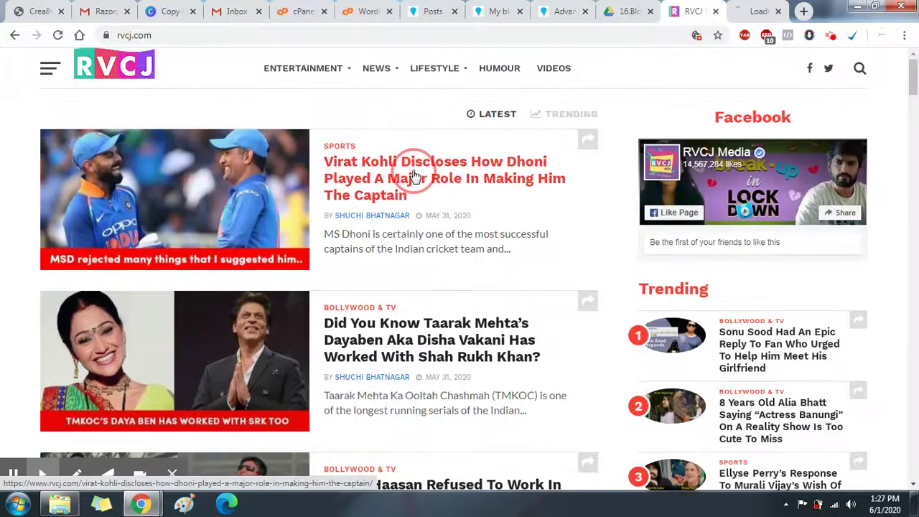
pyautogui.middleClick(461, 351)
pyautogui.scroll(-2, 467, 355)
pyautogui.scroll(2, 472, 359)
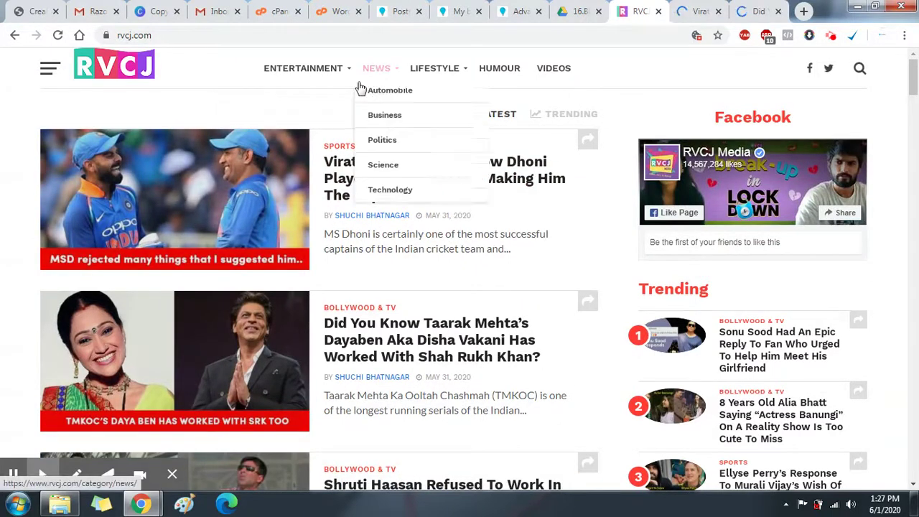
# Return to the WordPress dashboard and open the post categories page.
pyautogui.click(477, 9)
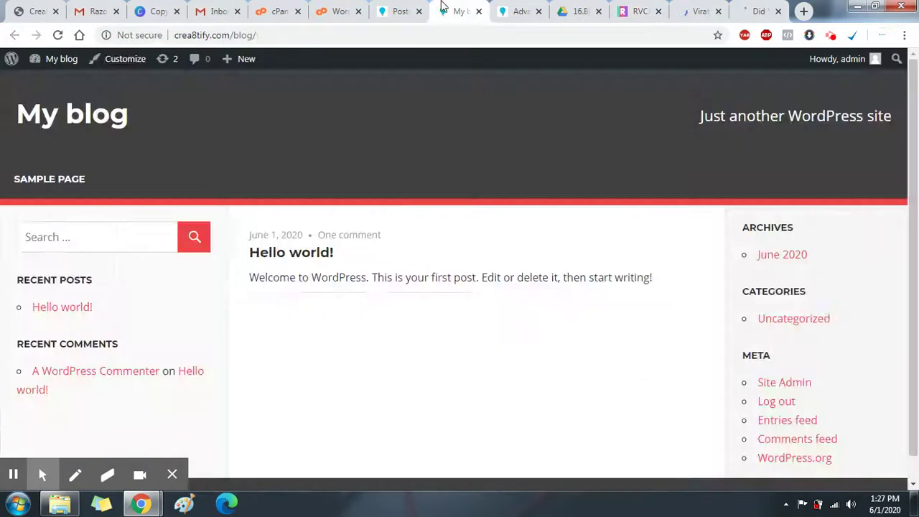
pyautogui.click(394, 8)
pyautogui.click(48, 184)
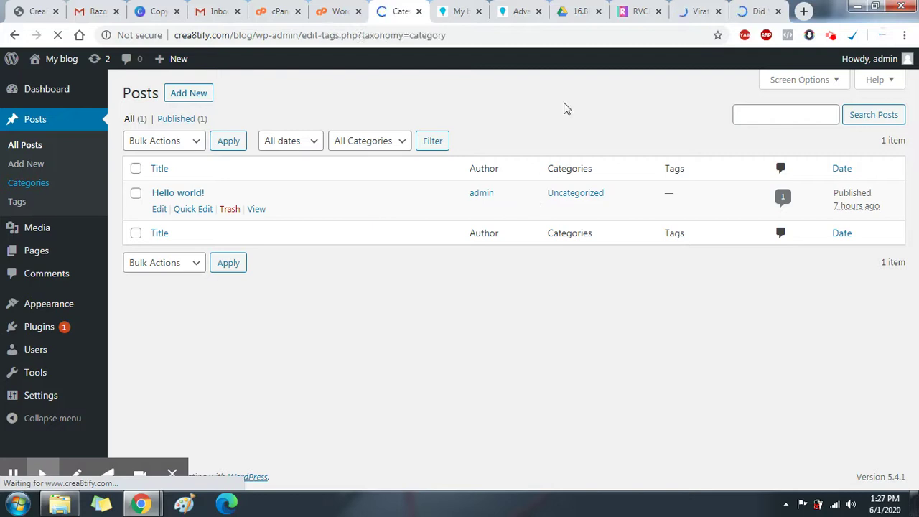
# Rename the Uncategorized category to Entertainment and set its slug to Entertainment as well.
pyautogui.moveTo(468, 209)
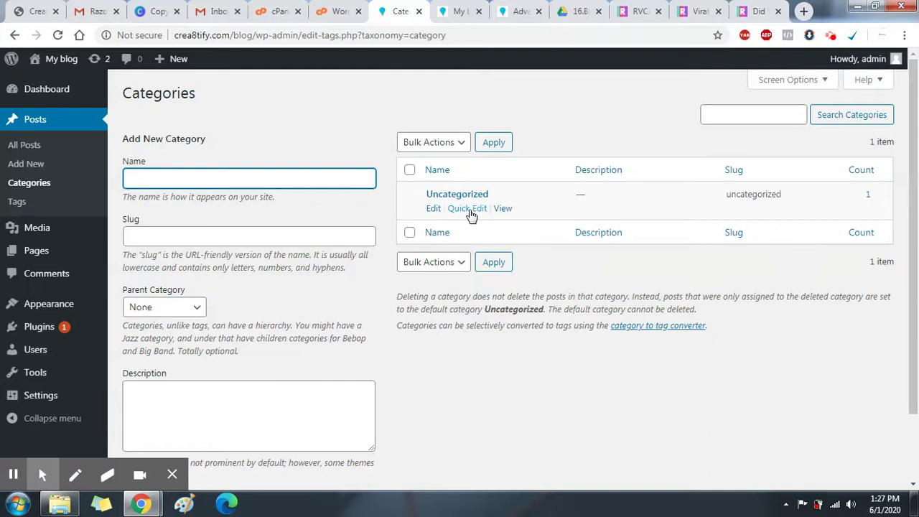
pyautogui.click(468, 210)
pyautogui.doubleClick(503, 215)
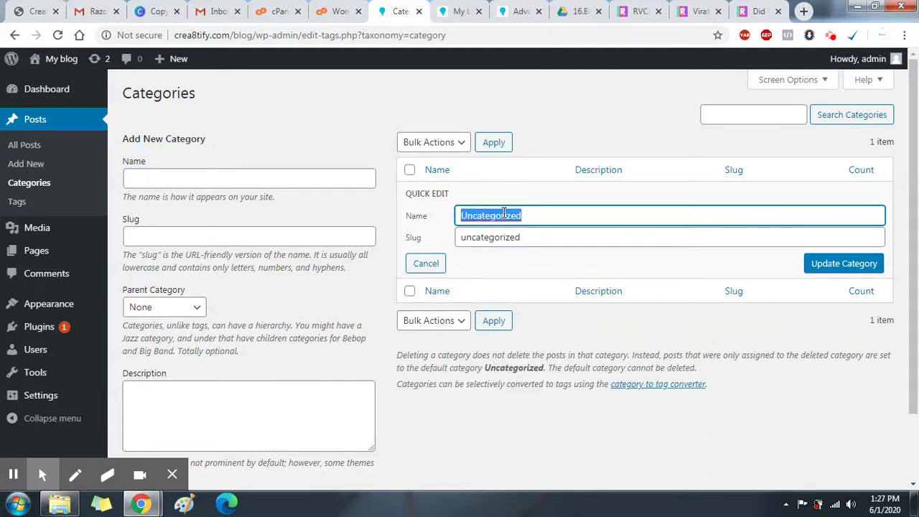
pyautogui.write('Entertainment')
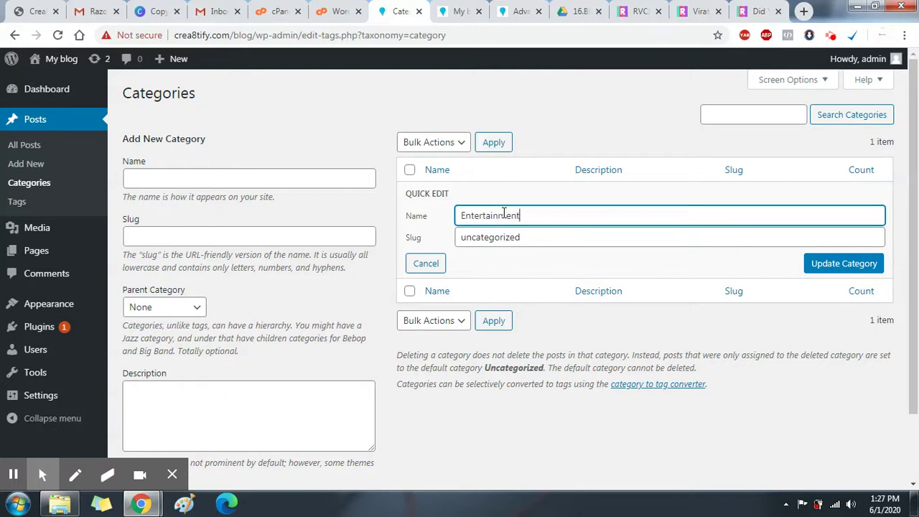
pyautogui.doubleClick(504, 214)
pyautogui.hotkey('ctrl', 'c')
pyautogui.press('Tab')
pyautogui.hotkey('ctrl', 'v')
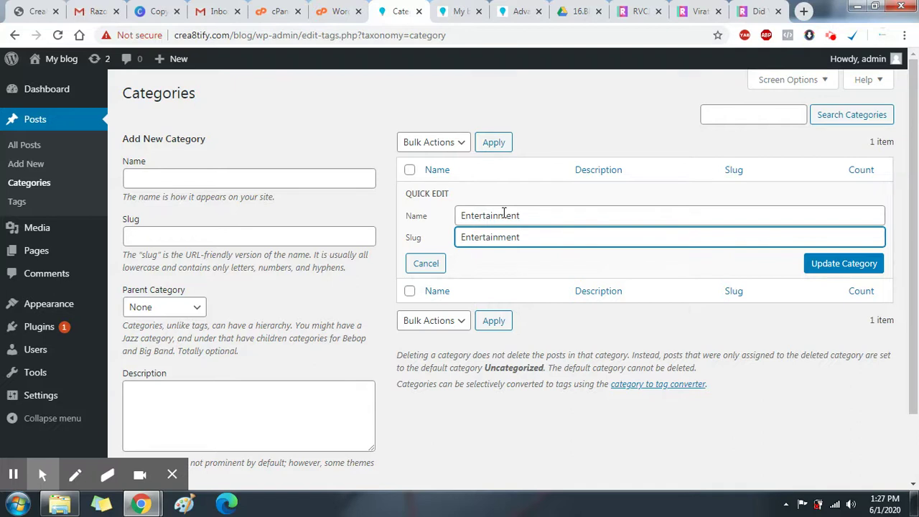
pyautogui.press('Return')
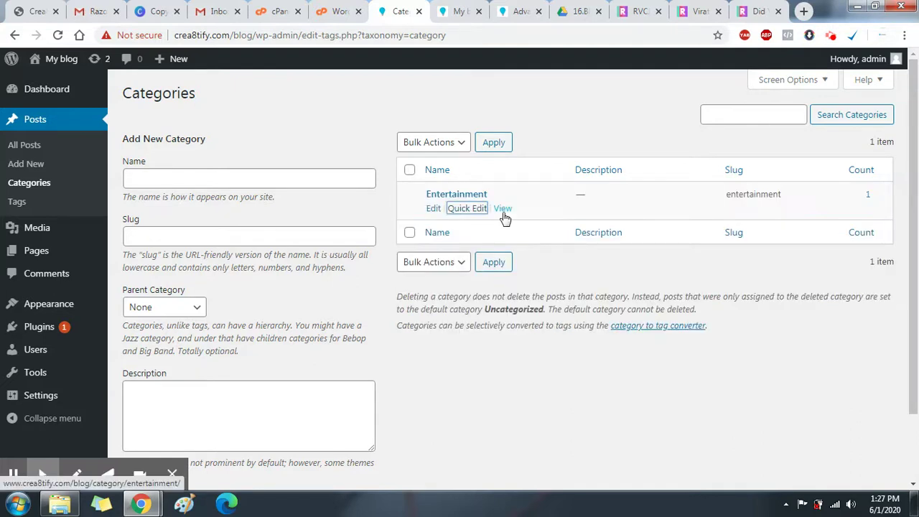
# Add three new post categories named Sports, News and Business.
pyautogui.click(252, 185)
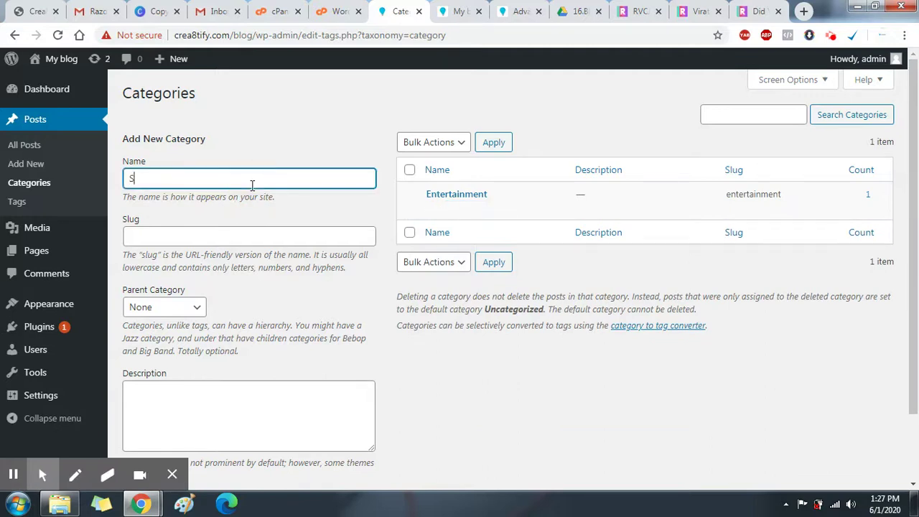
pyautogui.write('Sports')
pyautogui.press('Return')
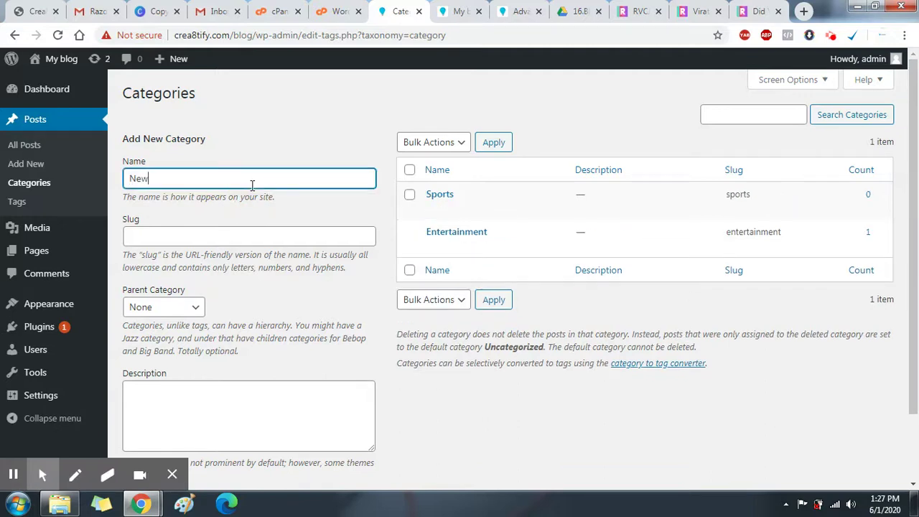
pyautogui.press('Return')
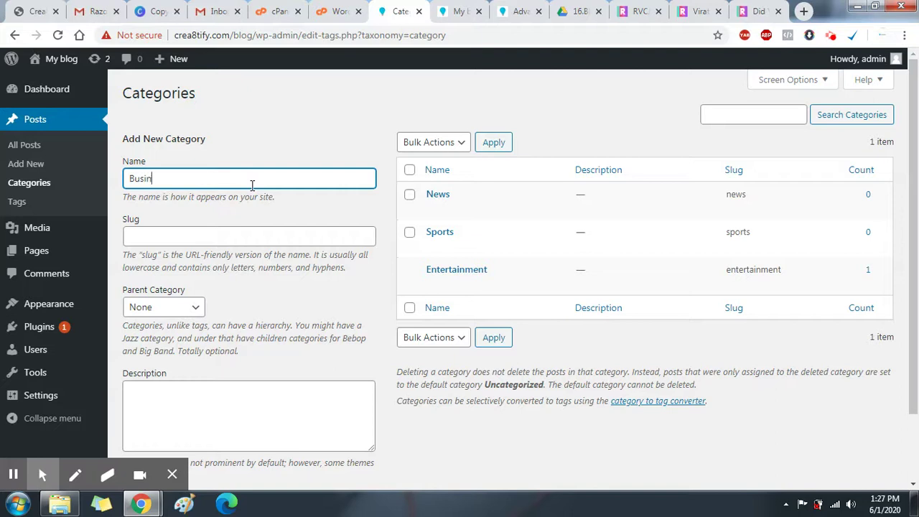
pyautogui.write('Business')
pyautogui.press('Return')
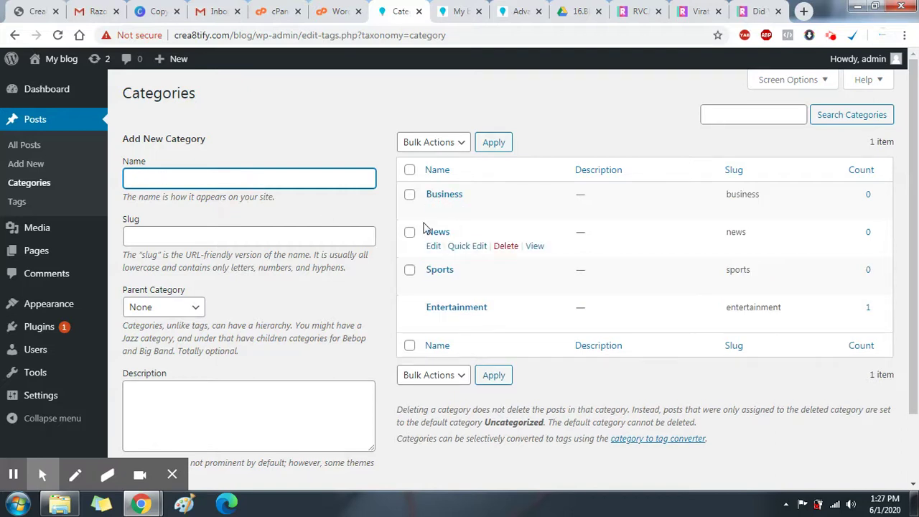
pyautogui.rightClick(533, 116)
pyautogui.click(486, 103)
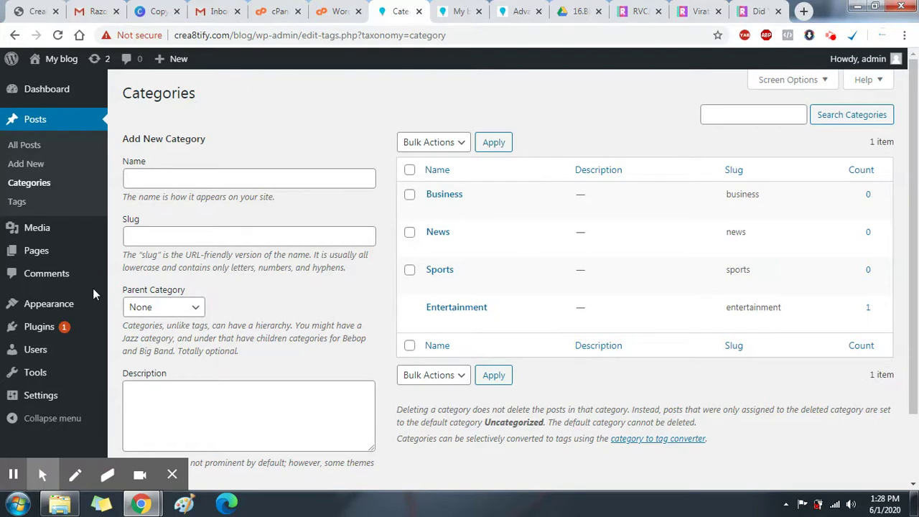
# Save the main image of the Virat Kohli article to the Downloads folder as a JPEG under its suggested name.
pyautogui.click(637, 11)
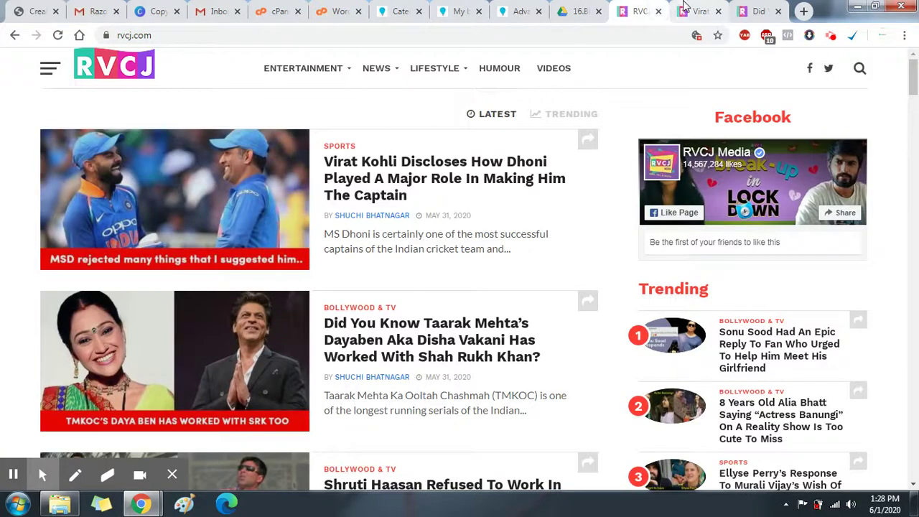
pyautogui.click(698, 11)
pyautogui.rightClick(377, 217)
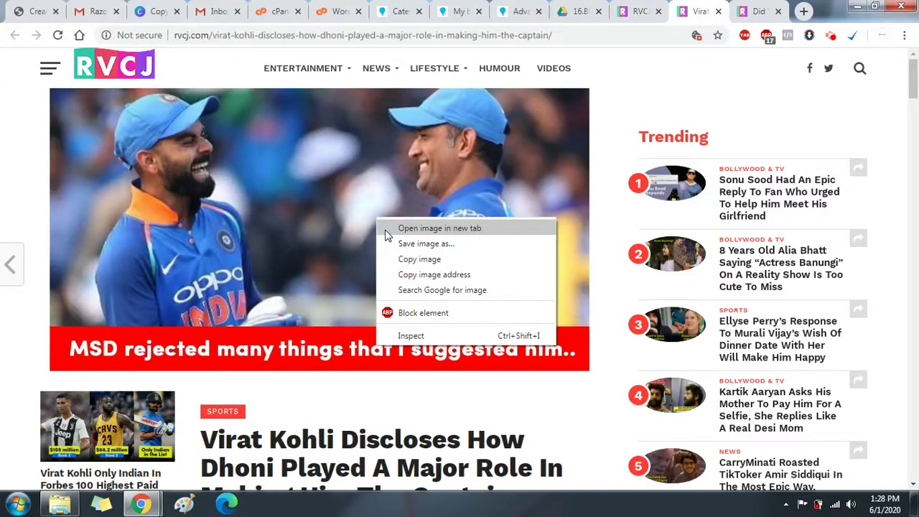
pyautogui.click(423, 242)
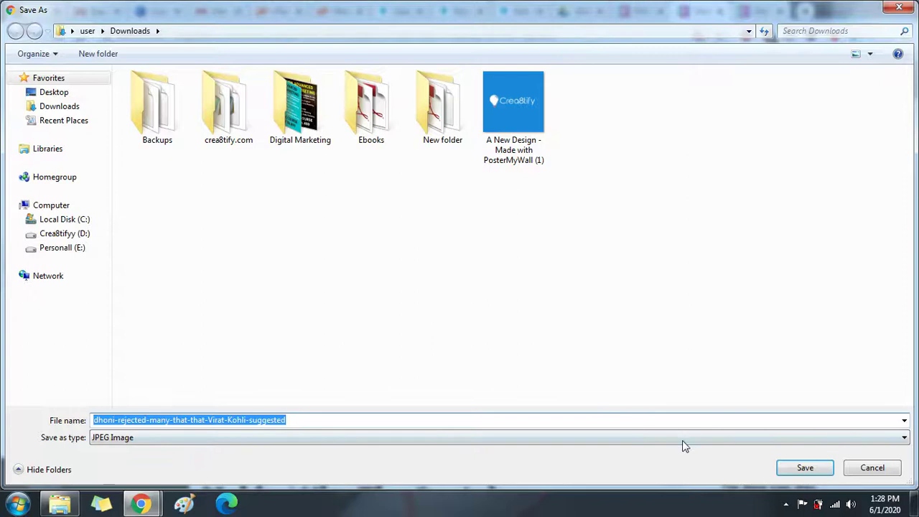
pyautogui.click(789, 468)
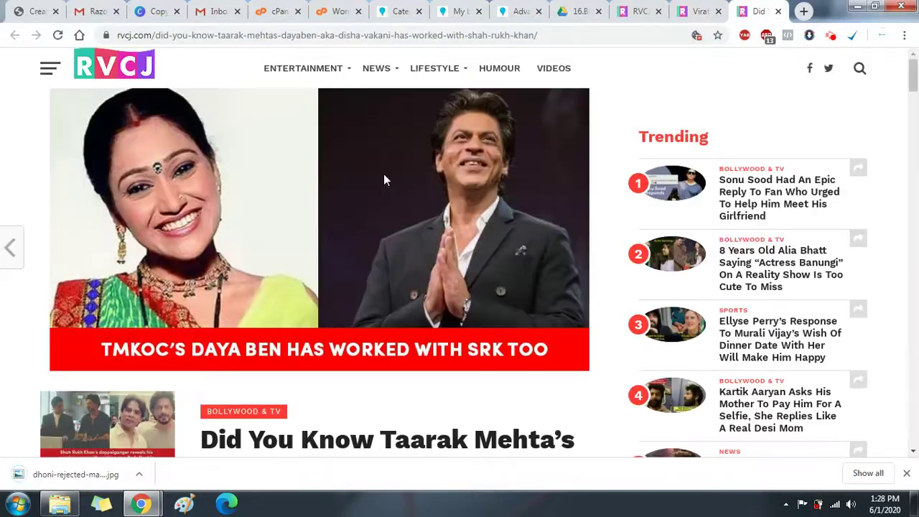
# Save the main image of the Taarak Mehta's Dayaben article to the Downloads folder as a JPEG under its suggested name.
pyautogui.rightClick(381, 175)
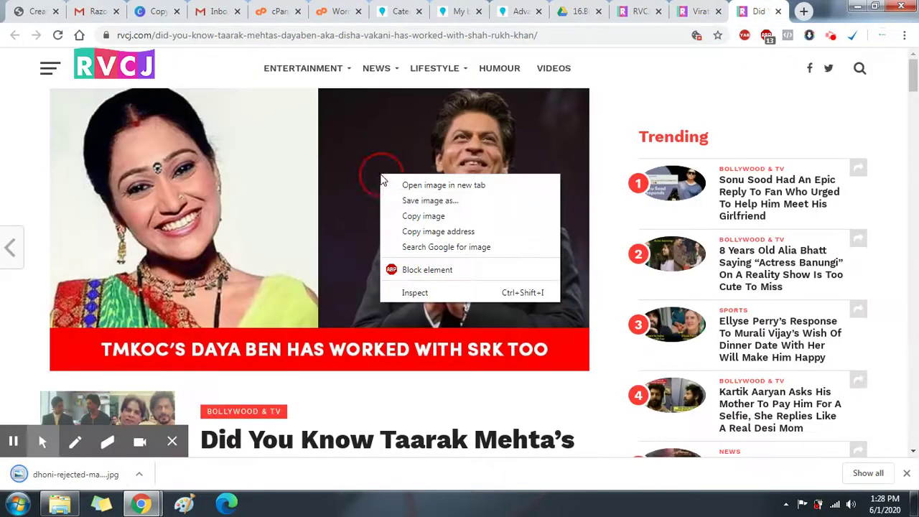
pyautogui.click(411, 201)
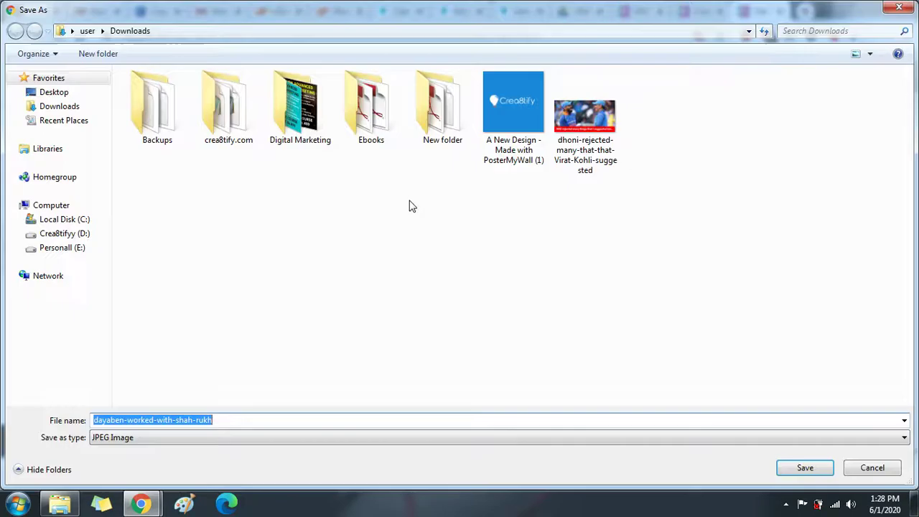
pyautogui.press('Return')
# Copy the headline "Virat Kohli Discloses How Dhoni Played A Major Role In Making Him The Captain" from its article.
pyautogui.click(682, 9)
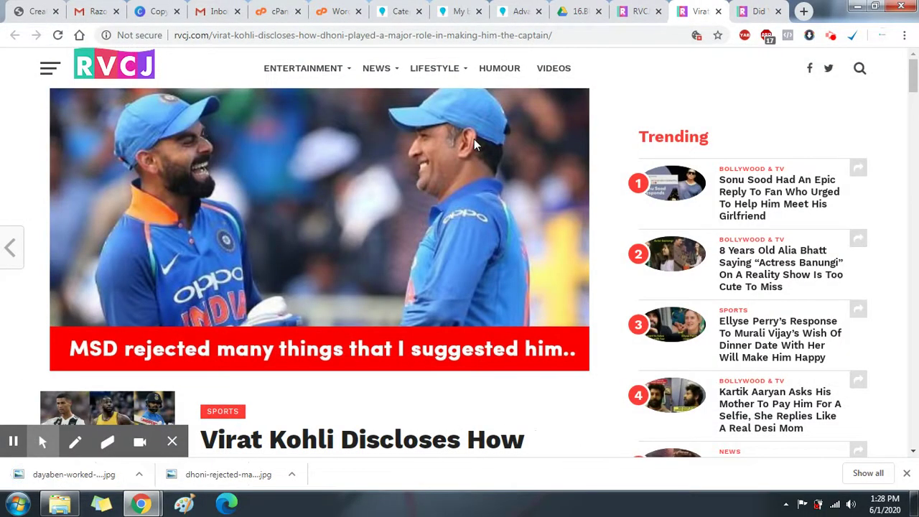
pyautogui.scroll(-4, 472, 146)
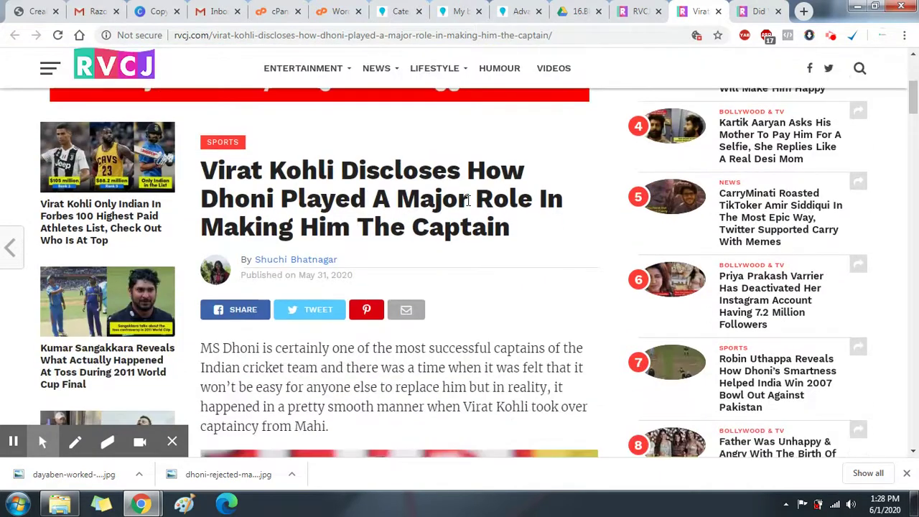
pyautogui.moveTo(508, 237); pyautogui.dragTo(205, 172)
pyautogui.hotkey('ctrl', 'c')
pyautogui.click(203, 172)
pyautogui.click(527, 229)
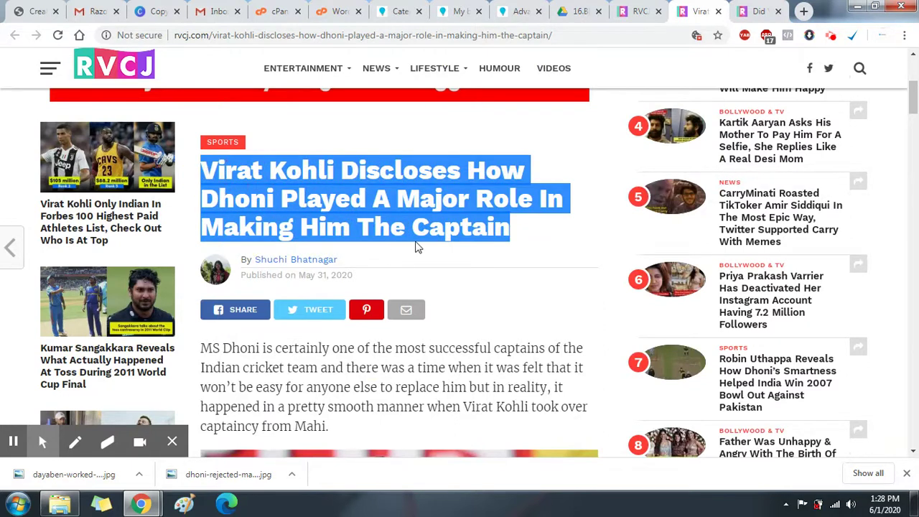
# Open two new WordPress posts in separate tabs and paste the copied Virat Kohli headline as the first post's title.
pyautogui.click(460, 12)
pyautogui.click(413, 9)
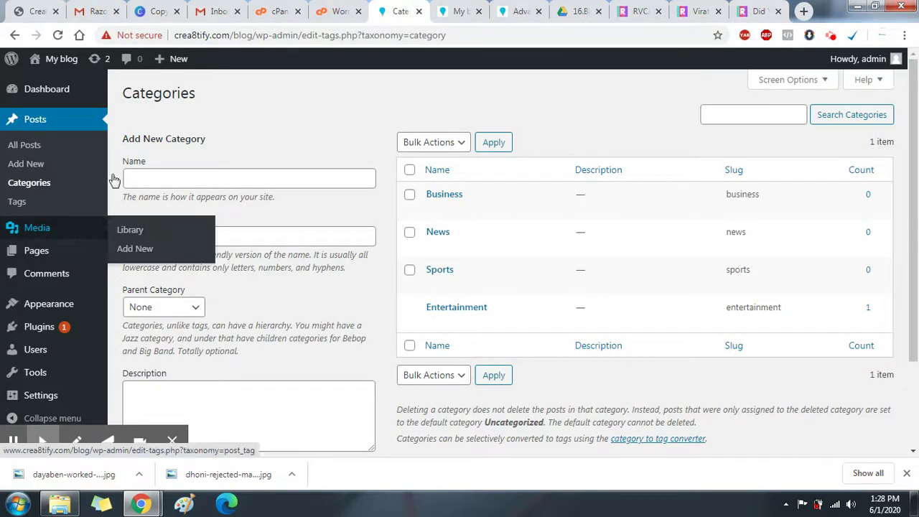
pyautogui.moveTo(173, 60)
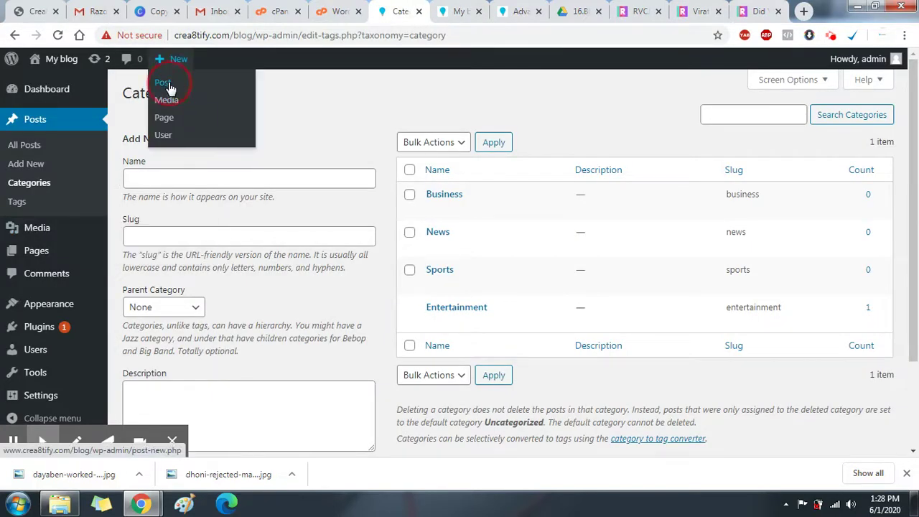
pyautogui.middleClick(165, 84)
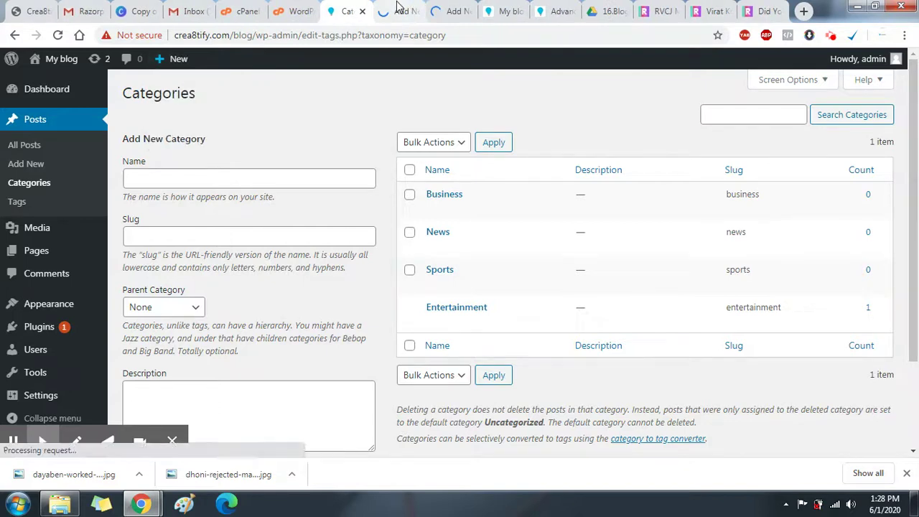
pyautogui.click(413, 13)
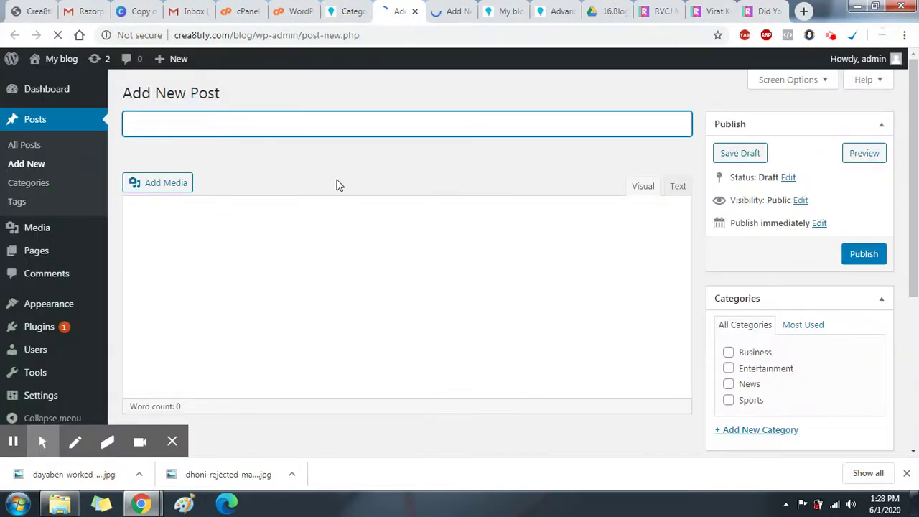
pyautogui.click(334, 125)
pyautogui.hotkey('ctrl', 'v')
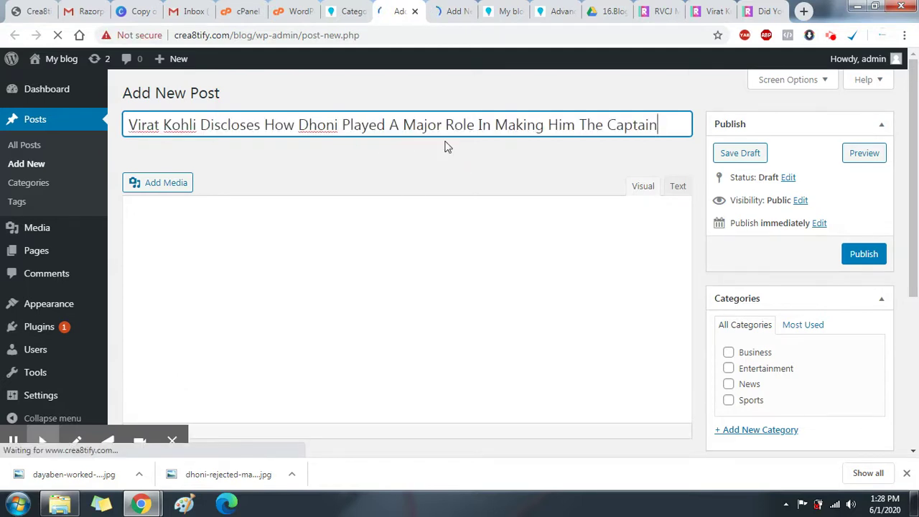
pyautogui.click(367, 223)
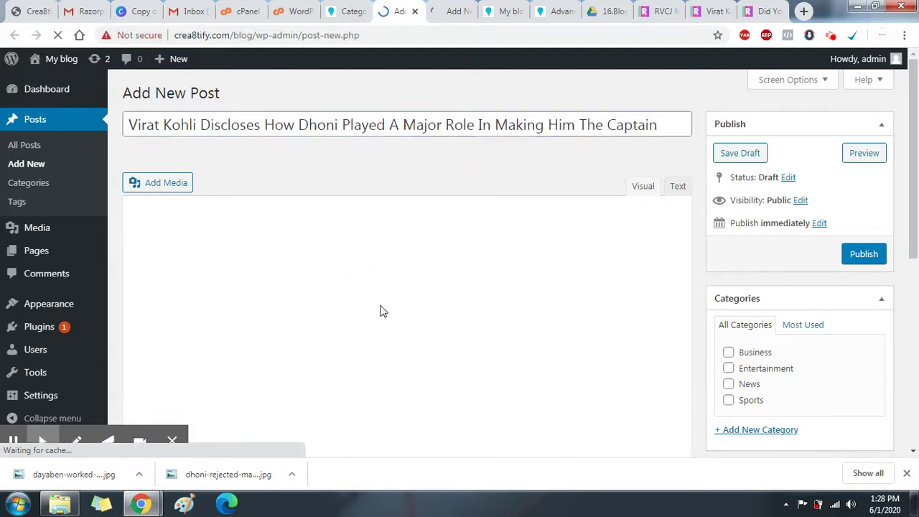
pyautogui.click(368, 261)
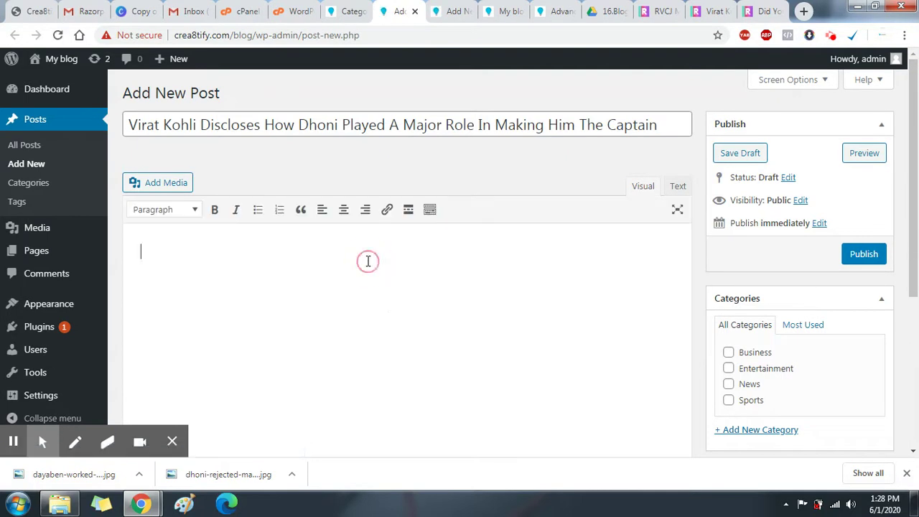
# Copy the Virat Kohli article's opening two paragraphs and the photo between them from RVCJ into the post's body.
pyautogui.click(665, 8)
pyautogui.click(709, 11)
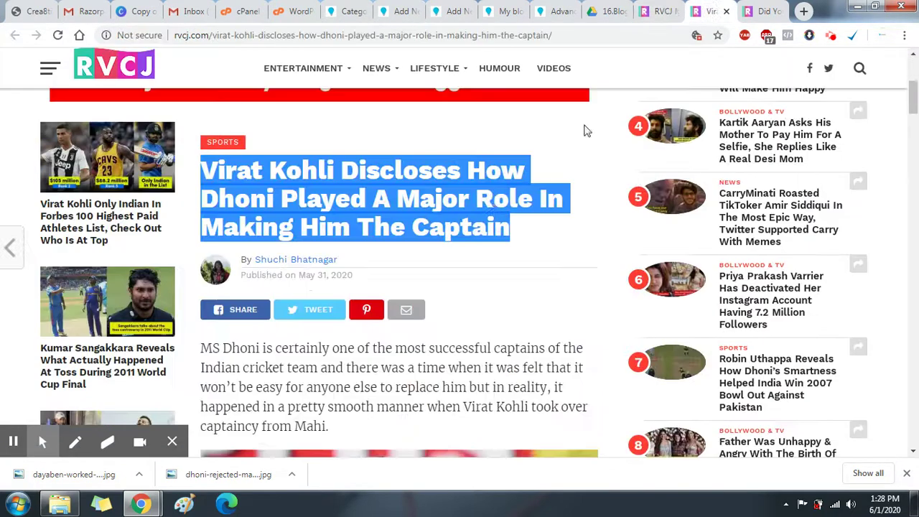
pyautogui.scroll(-2, 488, 205)
pyautogui.scroll(-4, 367, 314)
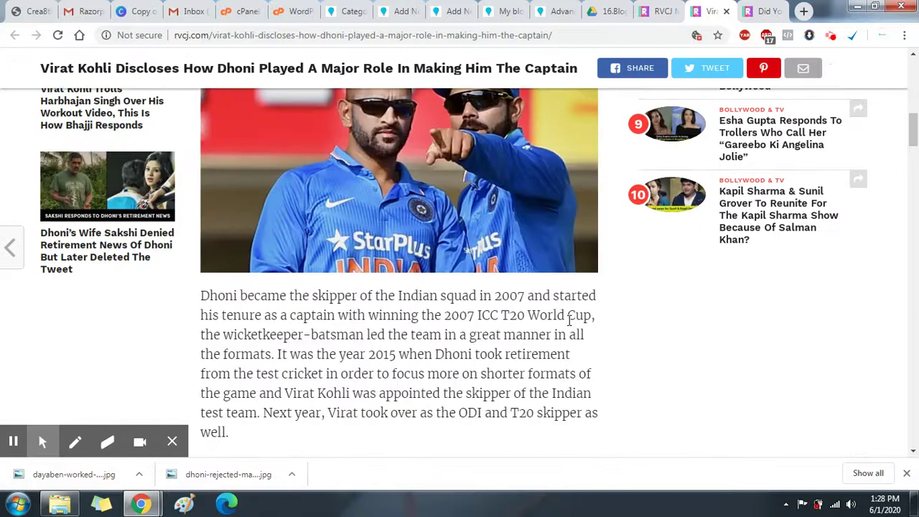
pyautogui.moveTo(402, 439); pyautogui.dragTo(204, 206)
pyautogui.scroll(4, 308, 257)
pyautogui.click(399, 11)
pyautogui.click(205, 267)
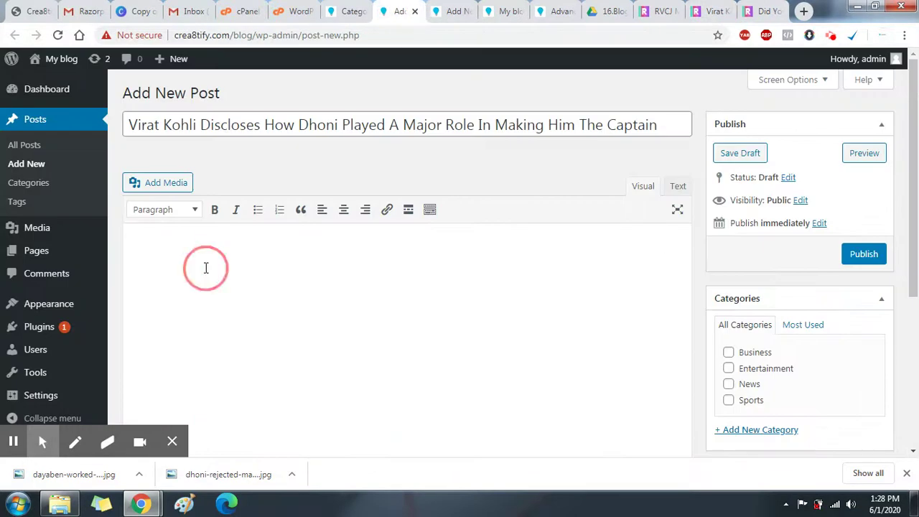
pyautogui.write('Dhoni became the skipper of the Indian squad in 2007 and started his tenure as a captain with winning the 2007 ICC T20 World Cup, the wicketkeeper-batsman led the team in a great manner in all the formats. It was the year 2015 when Dhoni took retirement from the test cricket in order to focus more on shorter formats of the game and Virat Kohli was appointed the skipper of the Indian test team. Next year, Virat took over as the ODI and T20 skipper as well.')
# Assign the Virat Kohli post to the Sports category.
pyautogui.scroll(1, 837, 266)
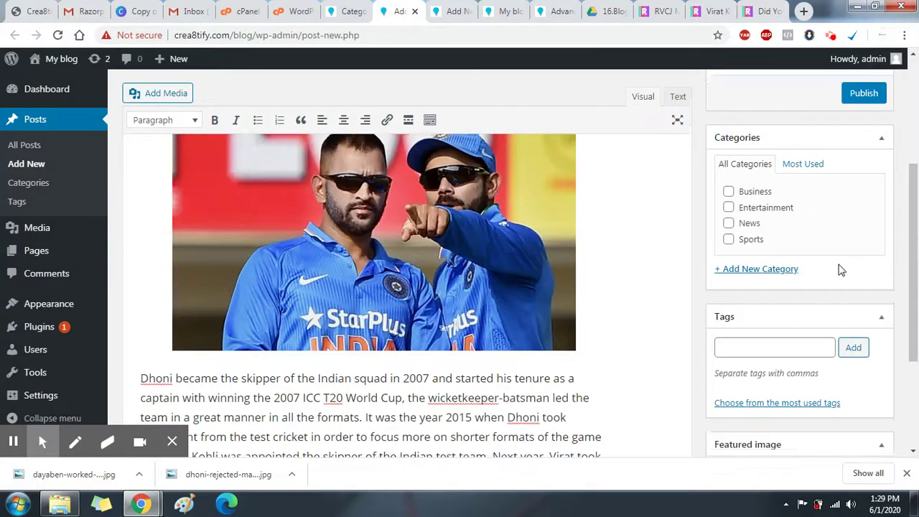
pyautogui.click(754, 248)
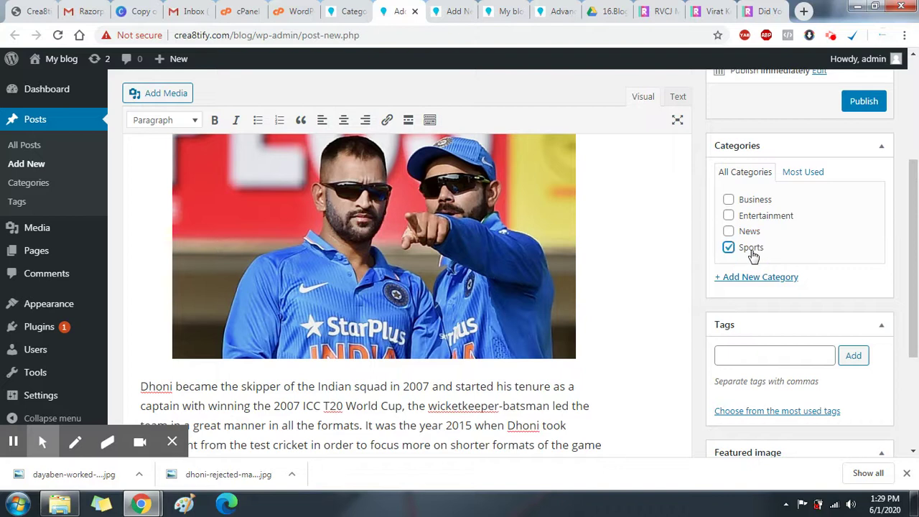
pyautogui.scroll(1, 886, 205)
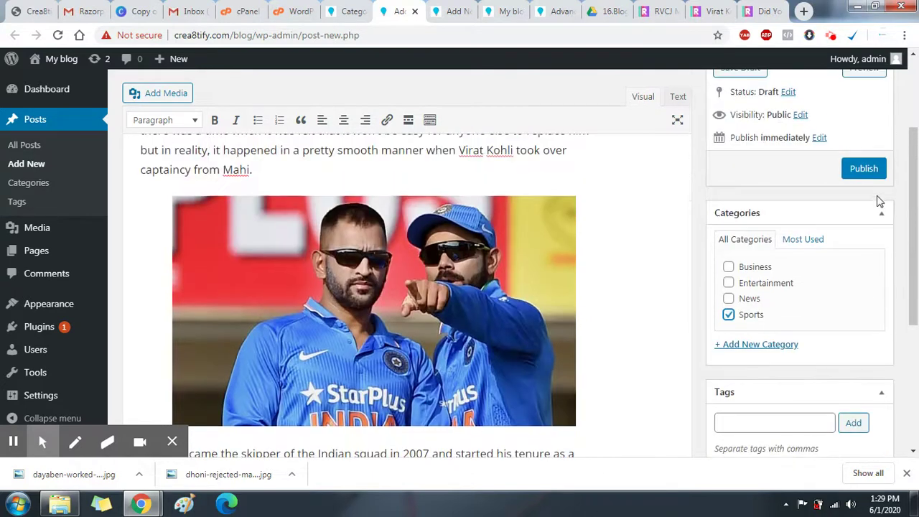
# Upload both downloaded JPEG images to the media library and set the Dhoni and Kohli picture as the post's featured image.
pyautogui.scroll(-3, 865, 201)
pyautogui.click(759, 409)
pyautogui.moveTo(237, 474); pyautogui.dragTo(290, 324)
pyautogui.moveTo(109, 486); pyautogui.dragTo(293, 321)
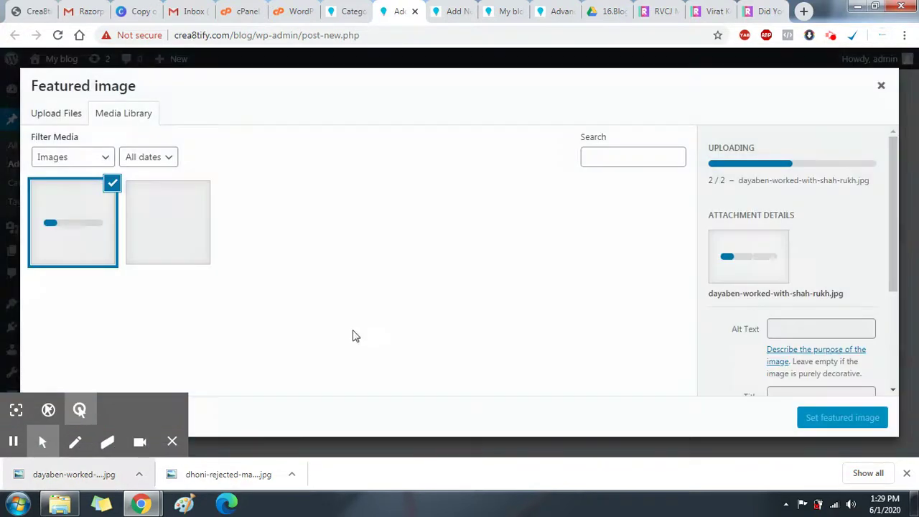
pyautogui.click(666, 8)
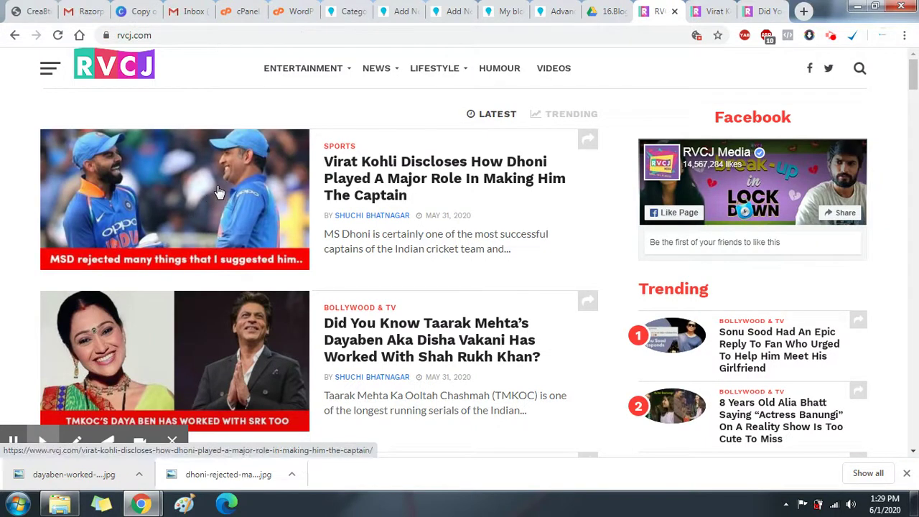
pyautogui.click(400, 6)
pyautogui.click(140, 238)
pyautogui.click(856, 423)
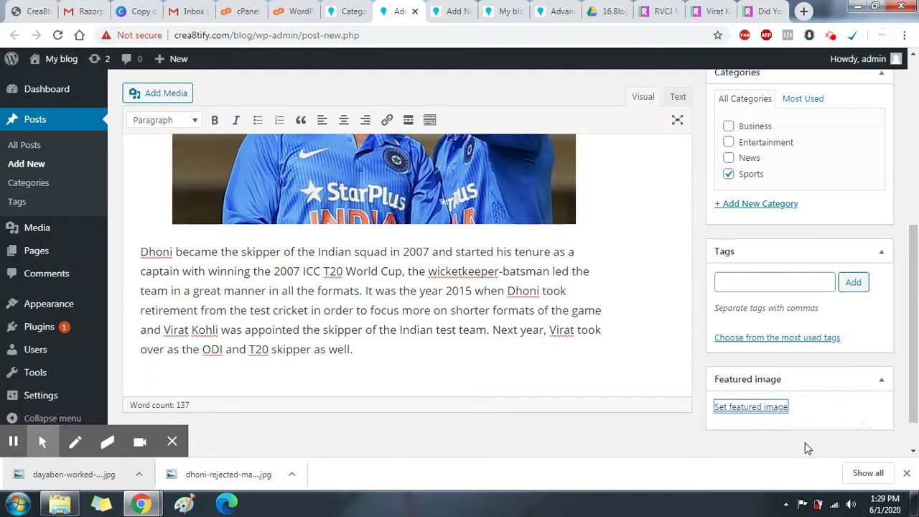
# Publish the Virat Kohli post.
pyautogui.scroll(3, 875, 297)
pyautogui.scroll(1, 882, 284)
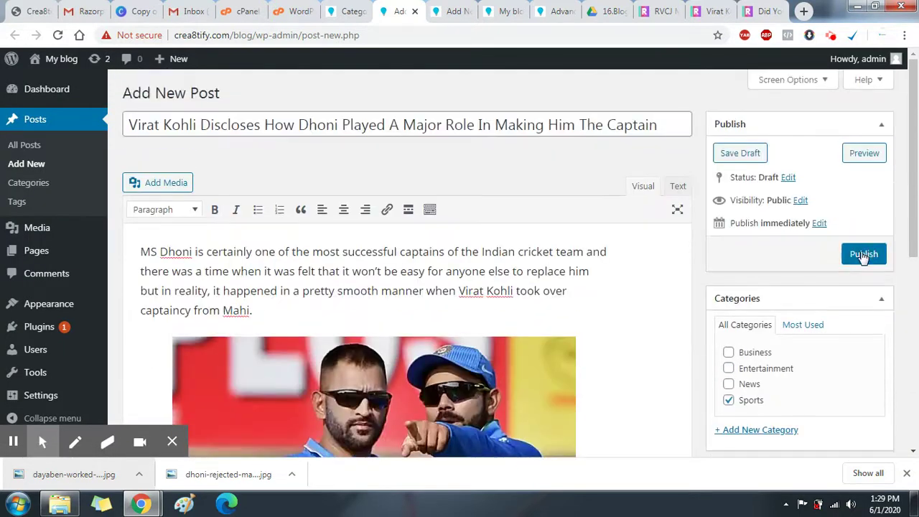
pyautogui.click(864, 254)
# Copy the headline of the Taarak Mehta's Dayaben article from RVCJ and paste it as the second new post's title.
pyautogui.click(764, 13)
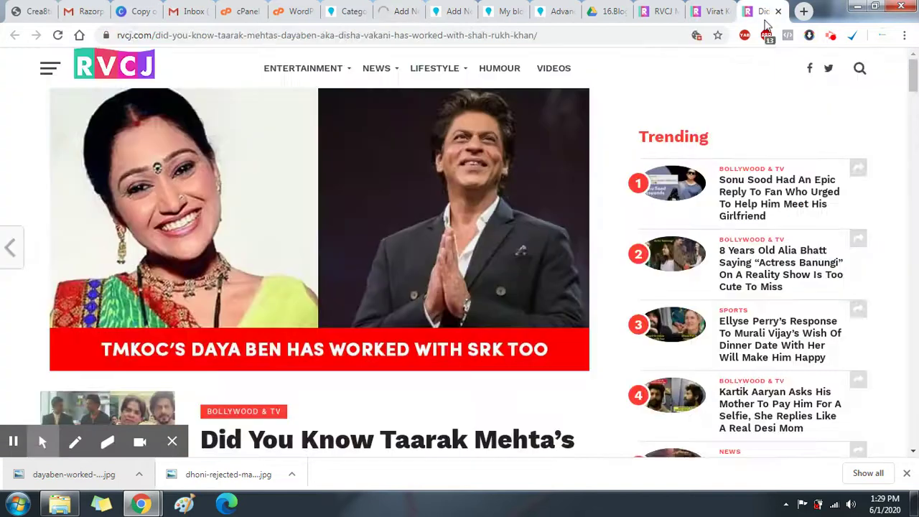
pyautogui.scroll(-2, 421, 267)
pyautogui.moveTo(588, 356); pyautogui.dragTo(203, 302)
pyautogui.hotkey('ctrl', 'c')
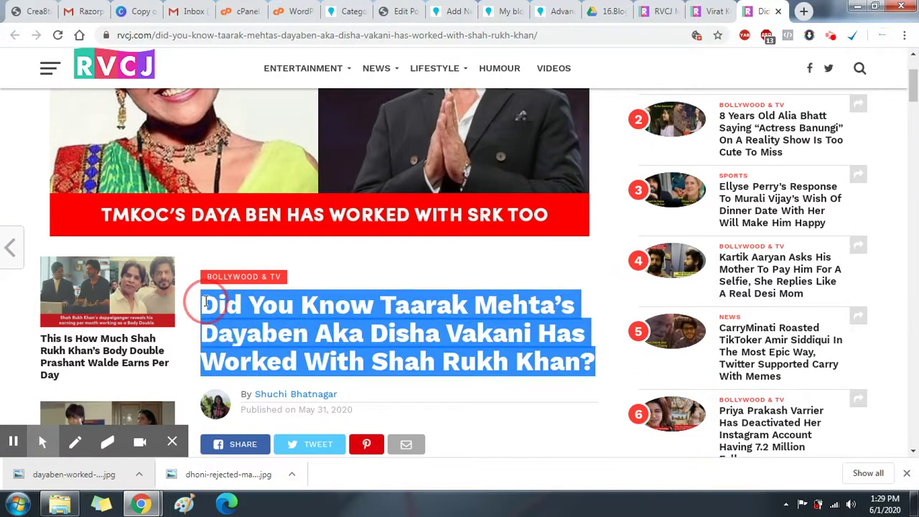
pyautogui.click(458, 14)
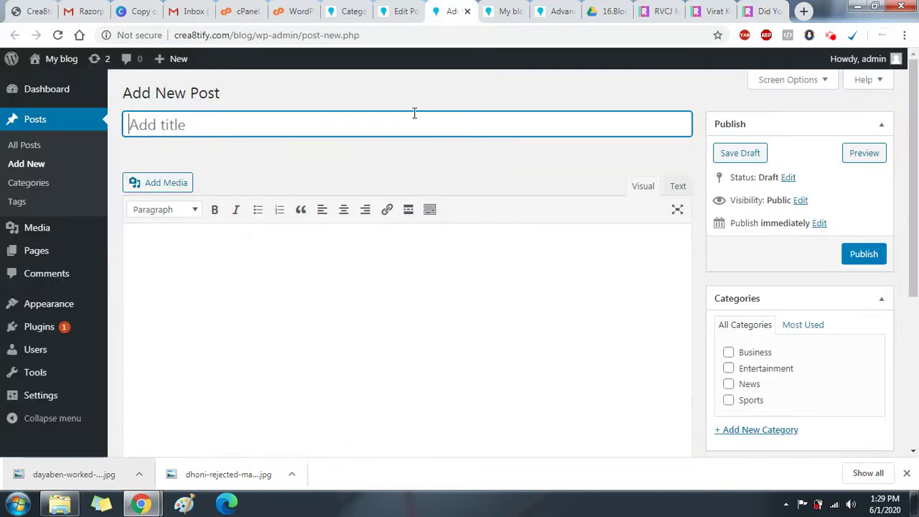
pyautogui.hotkey('ctrl', 'v')
# Copy the Dayaben article's opening two paragraphs and the photo between them from RVCJ into the second post's body.
pyautogui.click(764, 12)
pyautogui.scroll(-5, 345, 122)
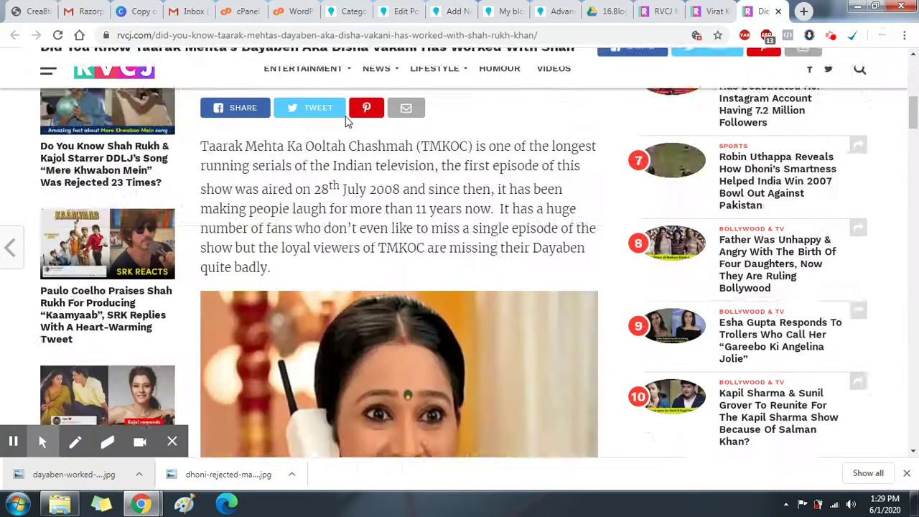
pyautogui.scroll(-5, 347, 123)
pyautogui.moveTo(554, 359); pyautogui.dragTo(204, 211)
pyautogui.scroll(6, 478, 222)
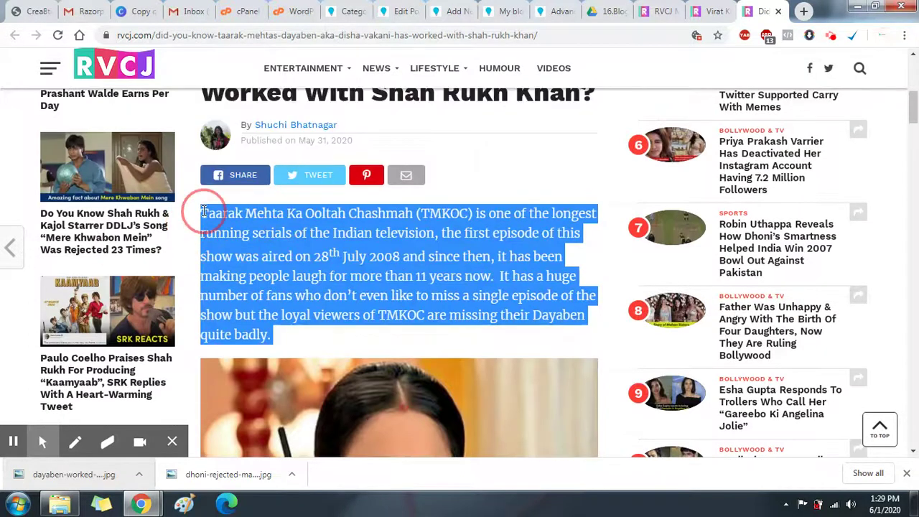
pyautogui.hotkey('ctrl', 'c')
pyautogui.click(457, 12)
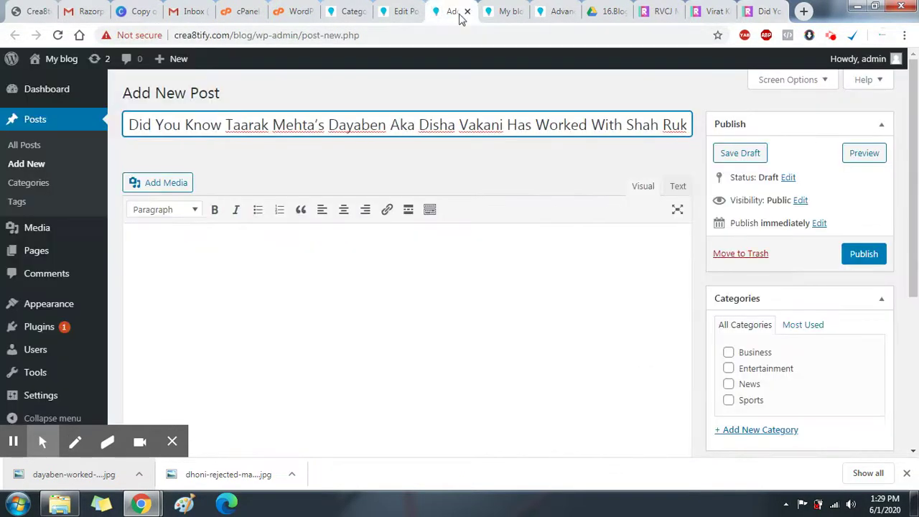
pyautogui.click(255, 280)
pyautogui.hotkey('ctrl', 'v')
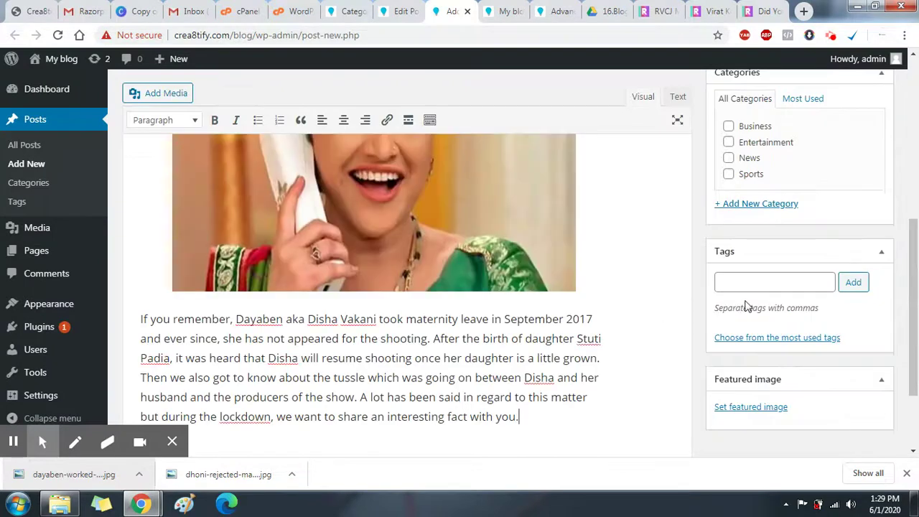
# Assign the Dayaben post to the Entertainment category and set dayaben-worked-with-shah-rukh.jpg as its featured image.
pyautogui.scroll(1, 752, 285)
pyautogui.click(762, 215)
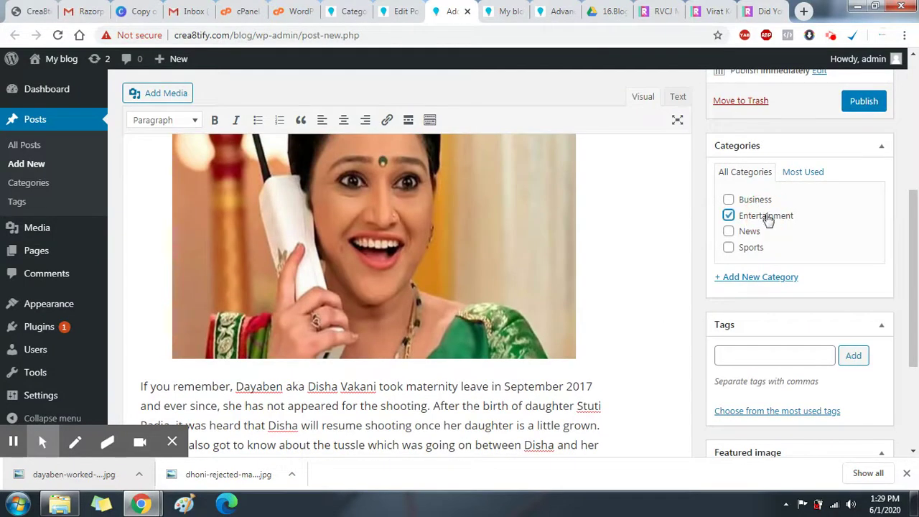
pyautogui.scroll(-1, 782, 230)
pyautogui.click(753, 406)
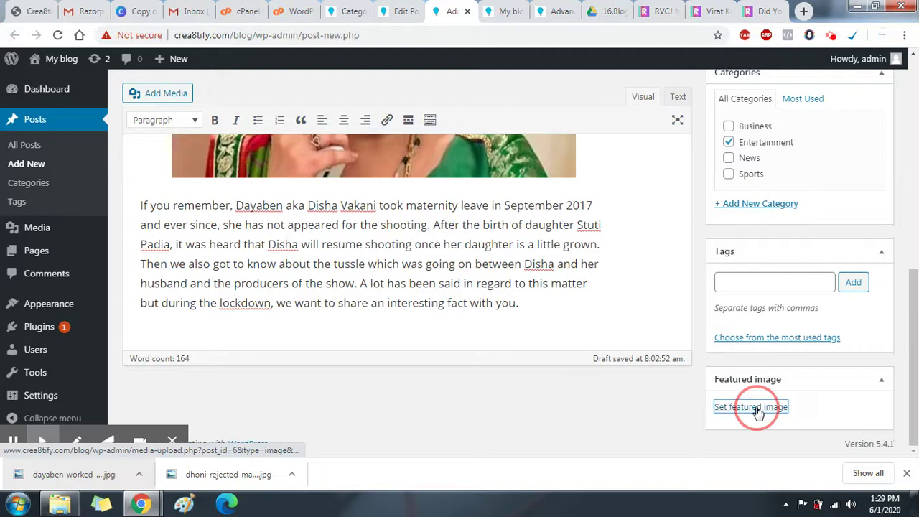
pyautogui.click(72, 230)
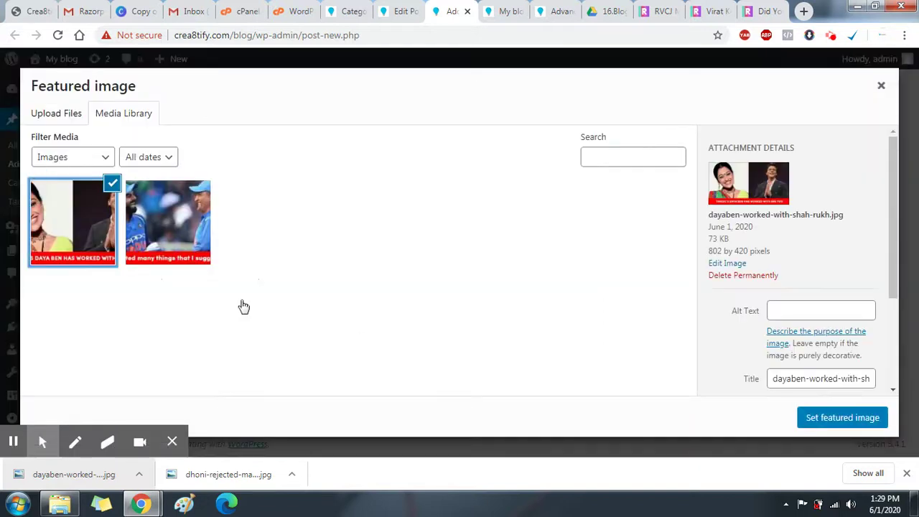
pyautogui.click(858, 420)
# Publish the Dayaben post, and reload the blog's home page to review the published posts.
pyautogui.scroll(4, 845, 317)
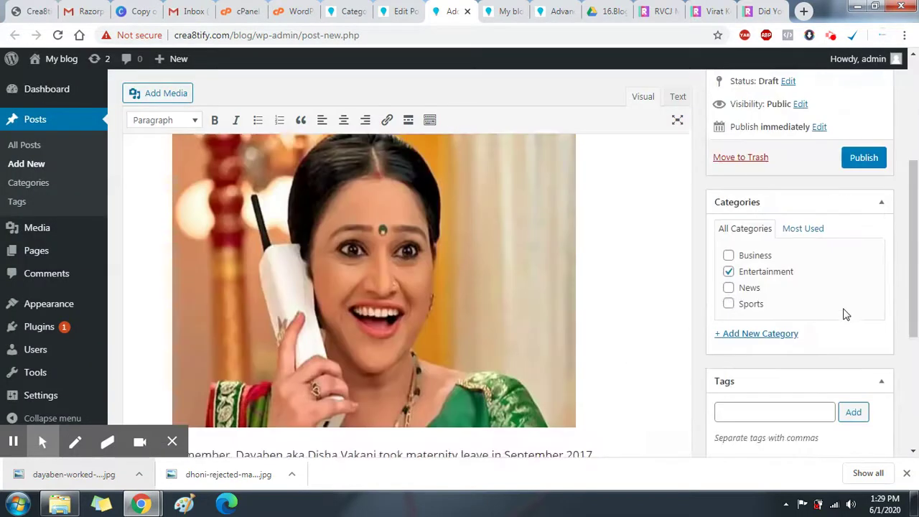
pyautogui.click(863, 240)
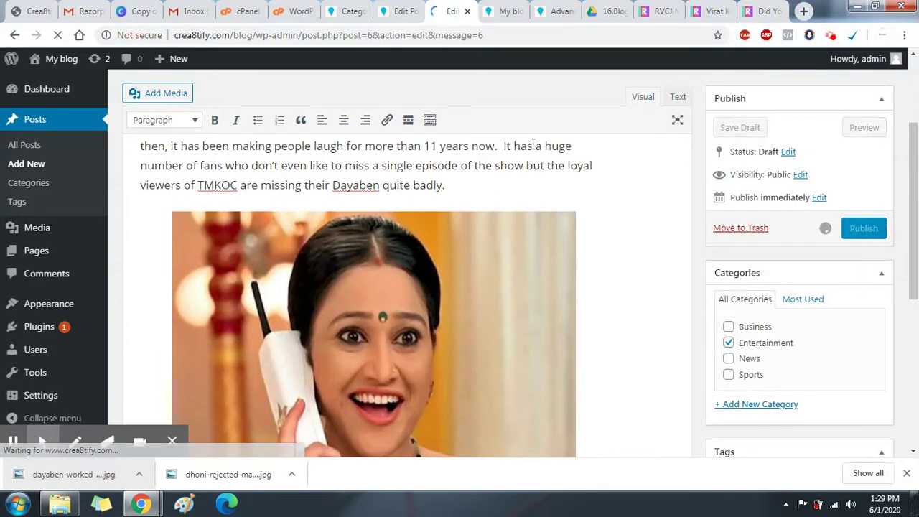
pyautogui.click(503, 10)
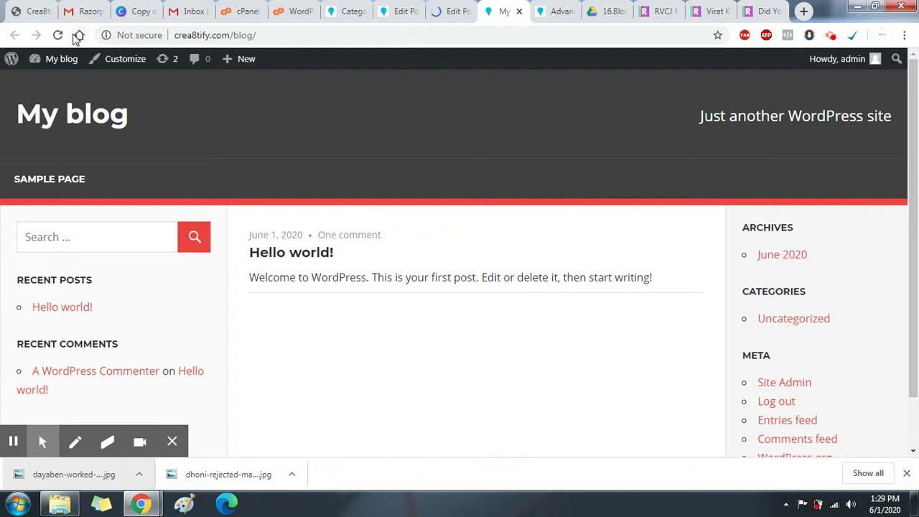
pyautogui.click(59, 35)
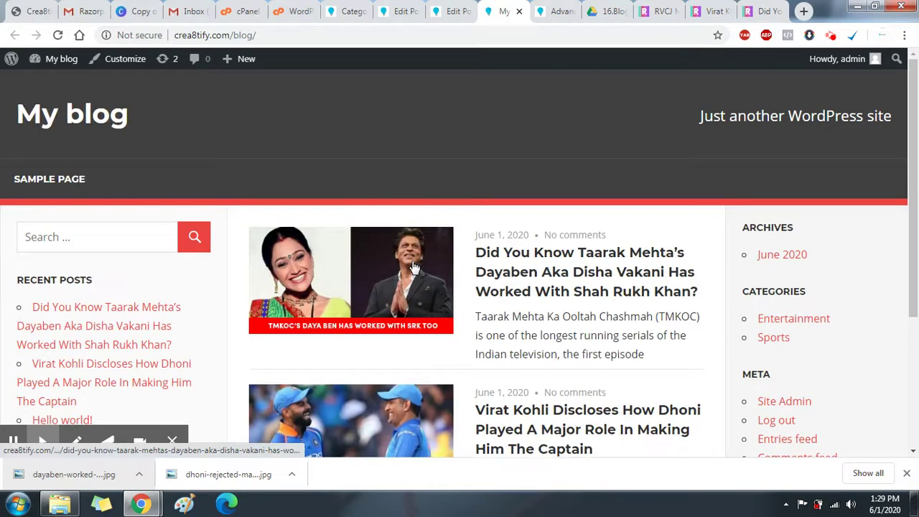
pyautogui.scroll(-3, 474, 263)
pyautogui.scroll(3, 538, 256)
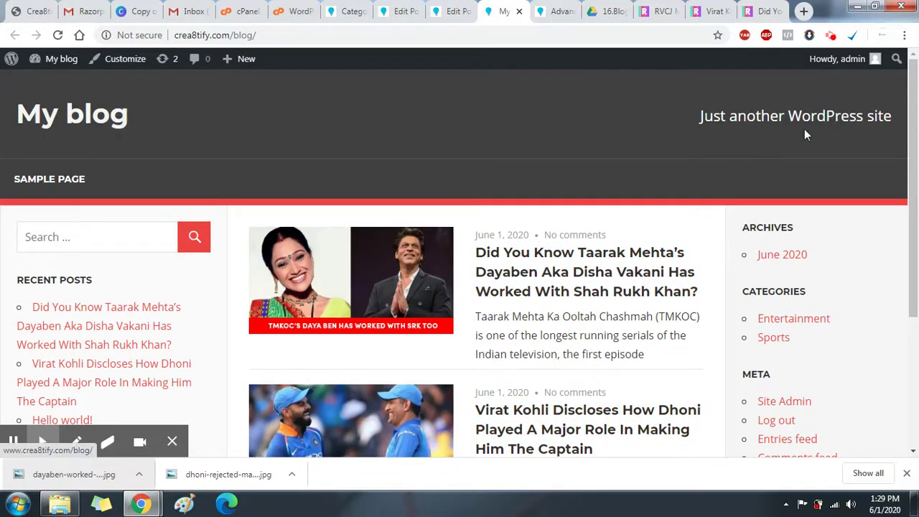
# Open the blog's General Settings from the WordPress admin area of the Virat Kohli post.
pyautogui.click(402, 11)
pyautogui.scroll(-1, 385, 181)
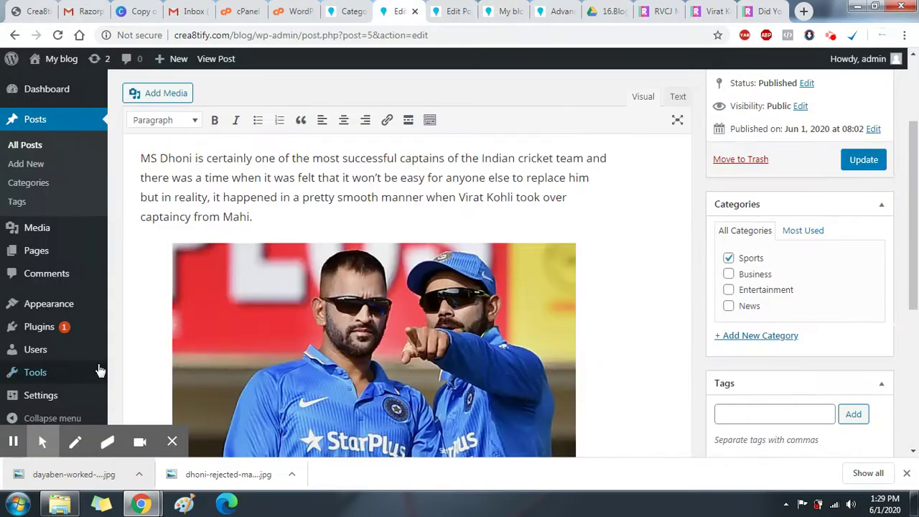
pyautogui.moveTo(63, 397)
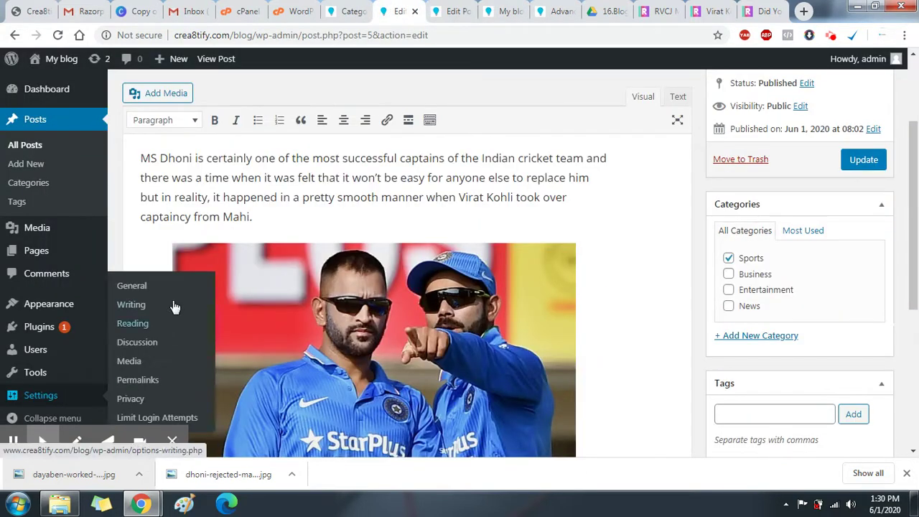
pyautogui.click(153, 291)
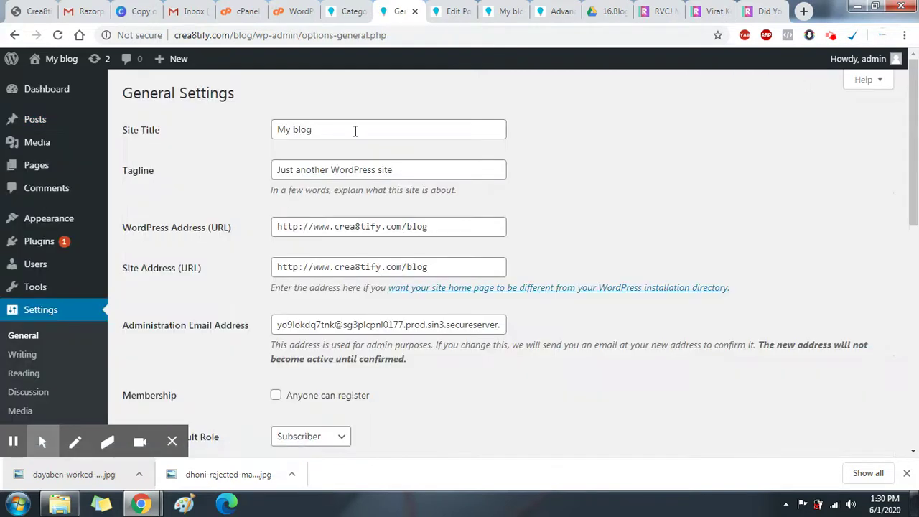
# Set the site title to Metro Life and the tagline to "All updates about metro life", and save the general settings.
pyautogui.tripleClick(355, 131)
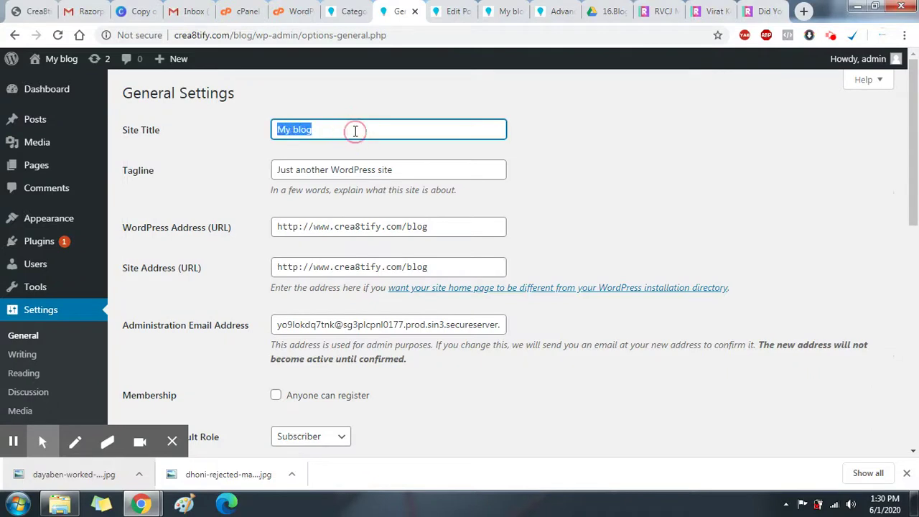
pyautogui.press('BackSpace')
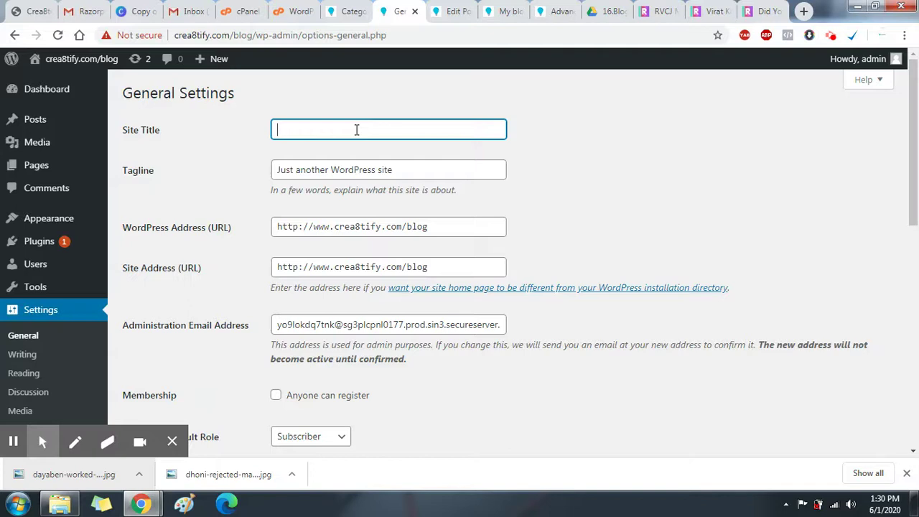
pyautogui.write('Metro Life')
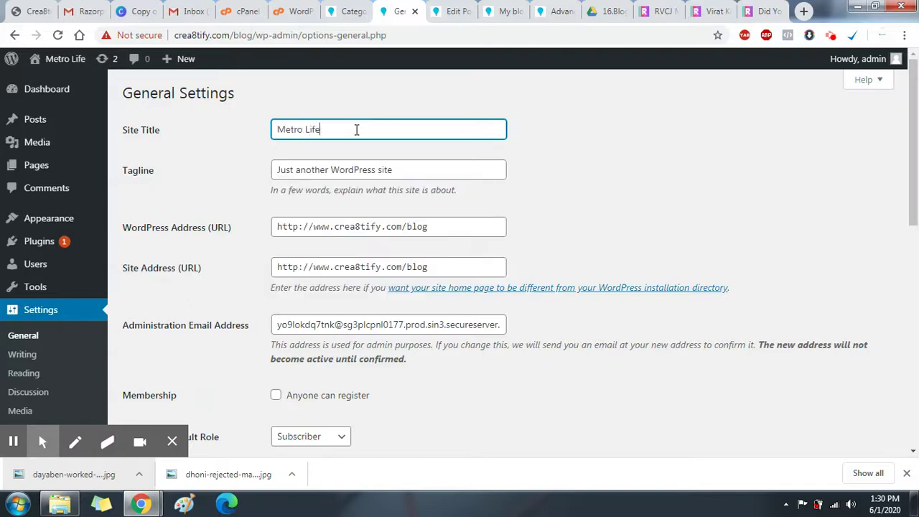
pyautogui.press('Tab')
pyautogui.write('A')
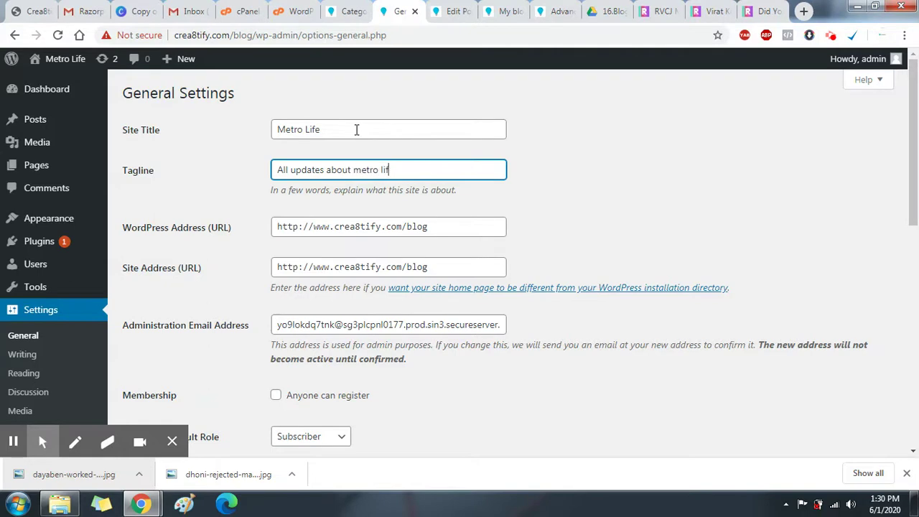
pyautogui.scroll(-8, 440, 248)
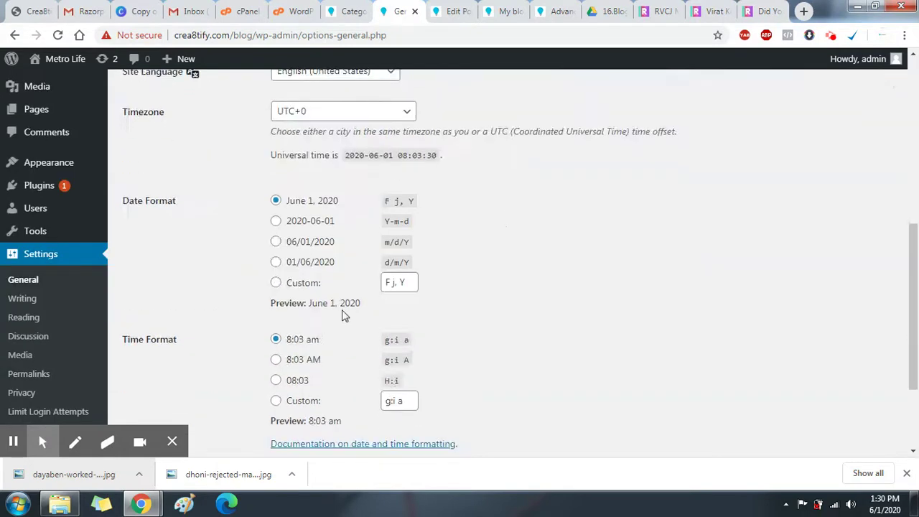
pyautogui.click(172, 388)
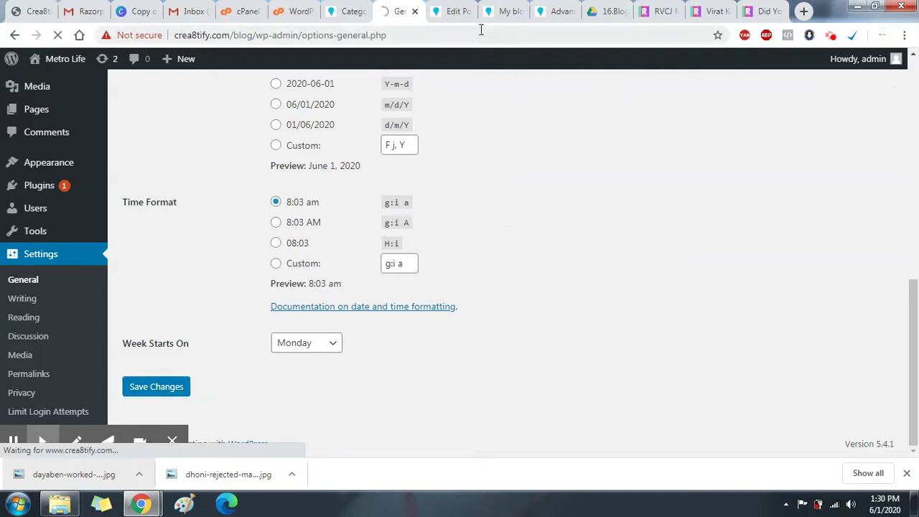
# Reload the blog's home page and review the header and the published posts.
pyautogui.click(503, 12)
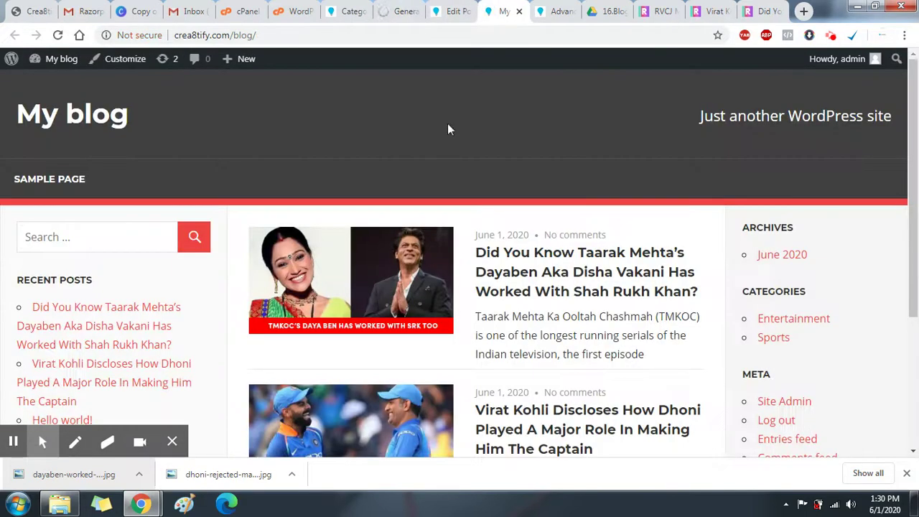
pyautogui.click(57, 35)
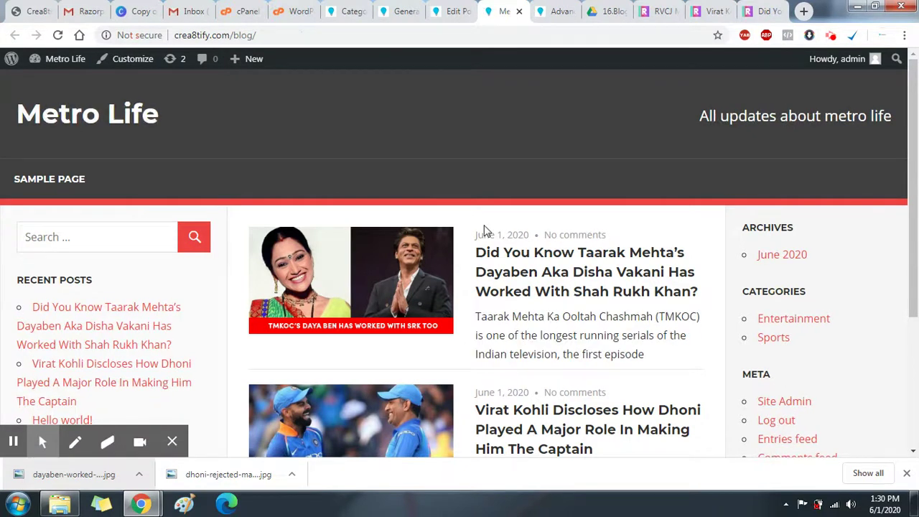
pyautogui.scroll(-3, 503, 203)
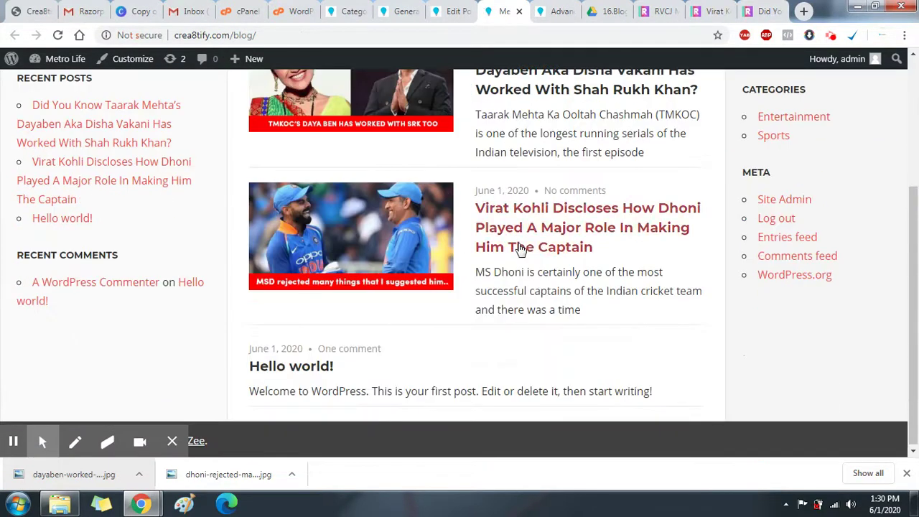
# Open two blank new posts in WordPress, and close the already used Virat Kohli and Dayaben articles.
pyautogui.click(458, 11)
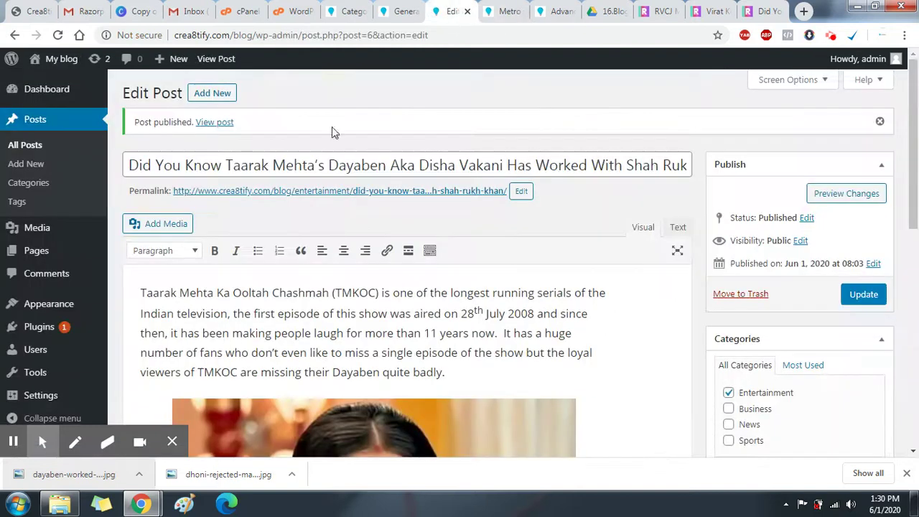
pyautogui.middleClick(214, 92)
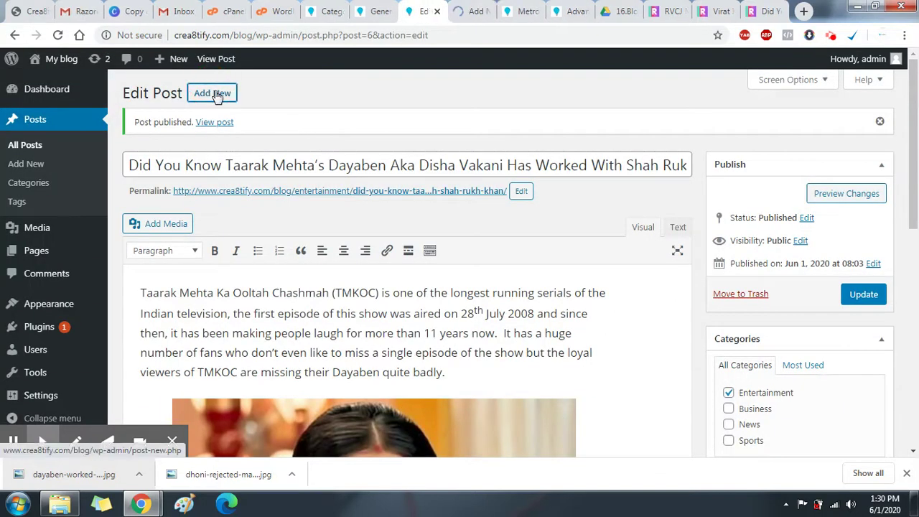
pyautogui.click(723, 15)
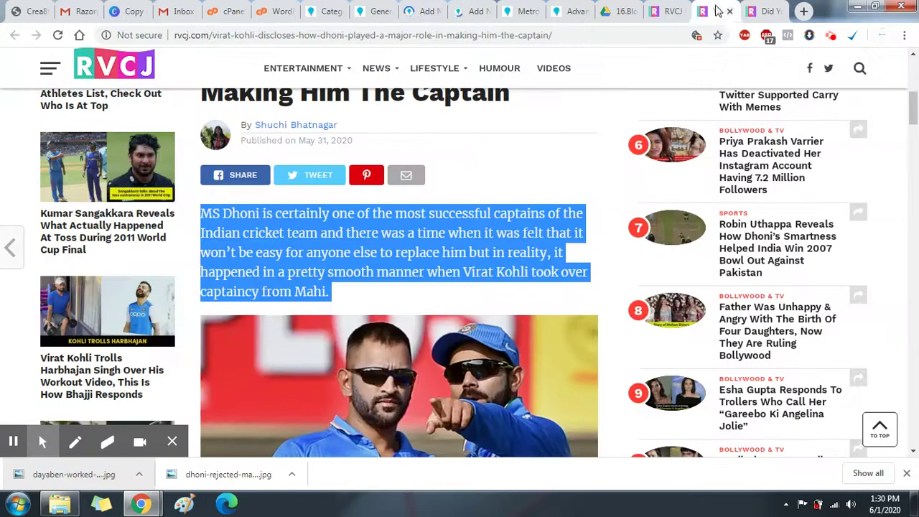
pyautogui.click(729, 11)
pyautogui.click(729, 12)
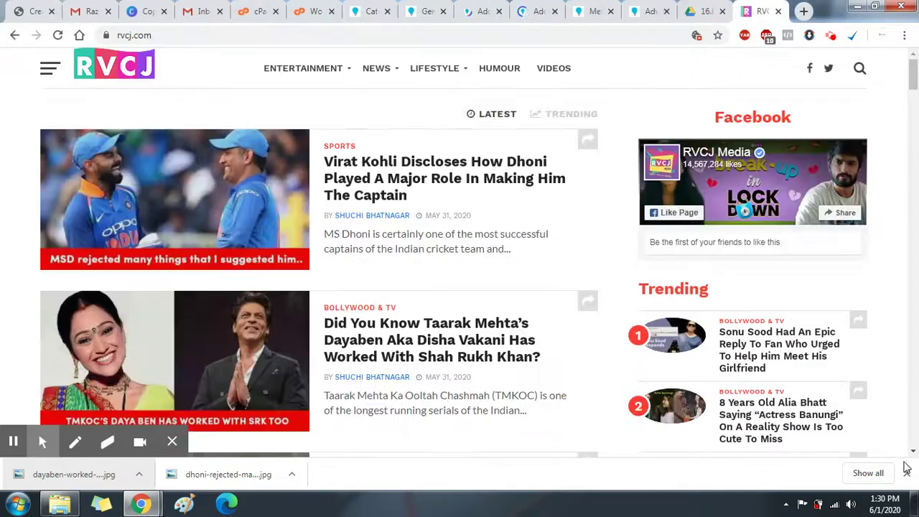
# Open the RVCJ articles about Shruti Haasan refusing Hera Pheri 3 and Anand Mahindra's webinar tweet in separate tabs.
pyautogui.scroll(-5, 461, 250)
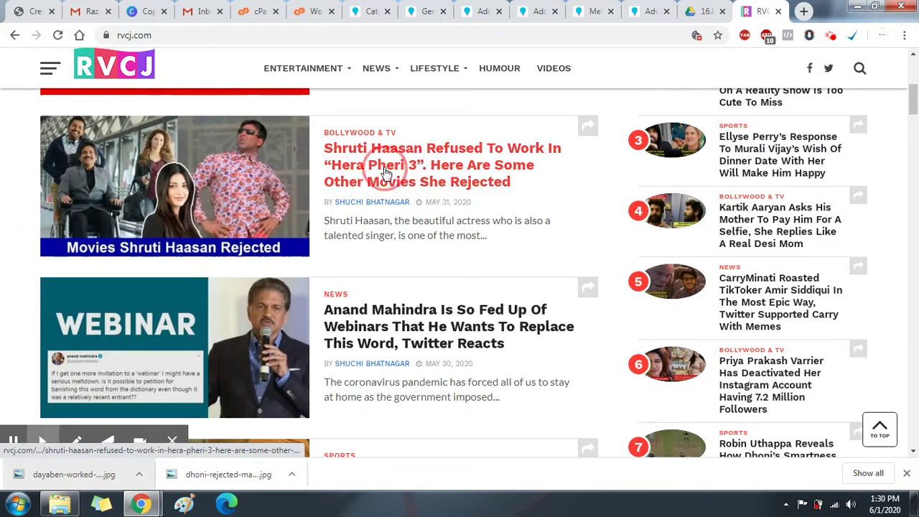
pyautogui.middleClick(385, 172)
pyautogui.middleClick(450, 336)
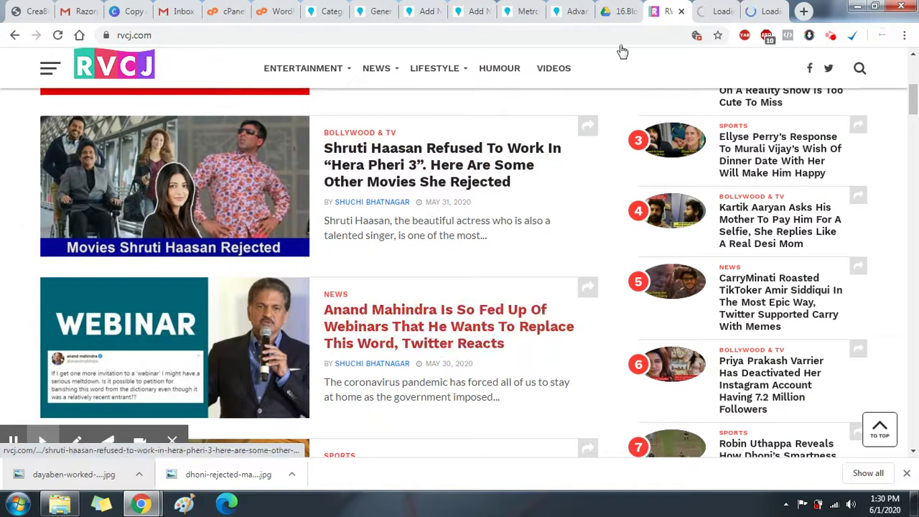
# Save the Shruti Haasan article's header image to Downloads as movies-shruti-hassan-rejected-2.
pyautogui.click(716, 7)
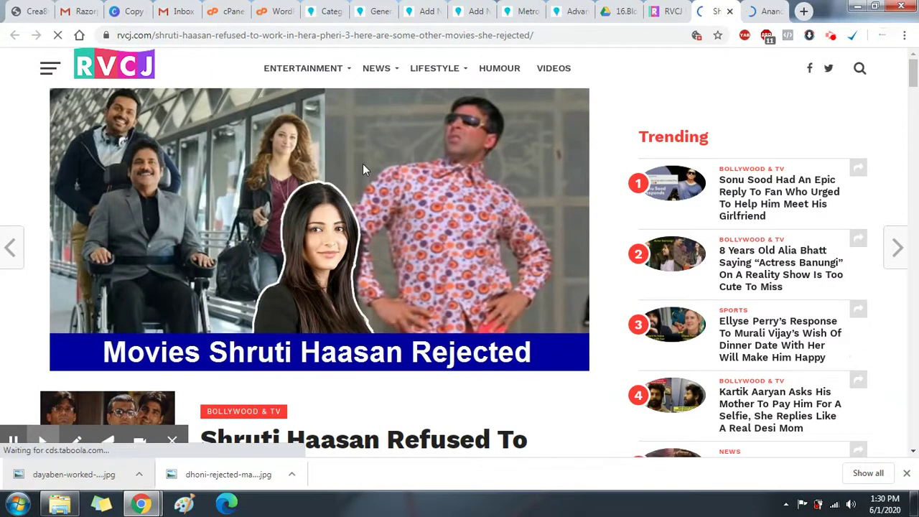
pyautogui.rightClick(338, 163)
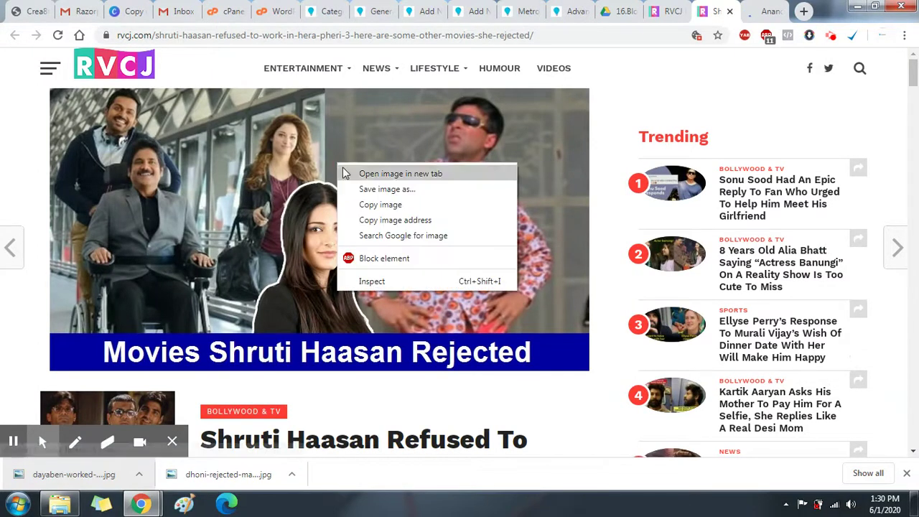
pyautogui.click(362, 190)
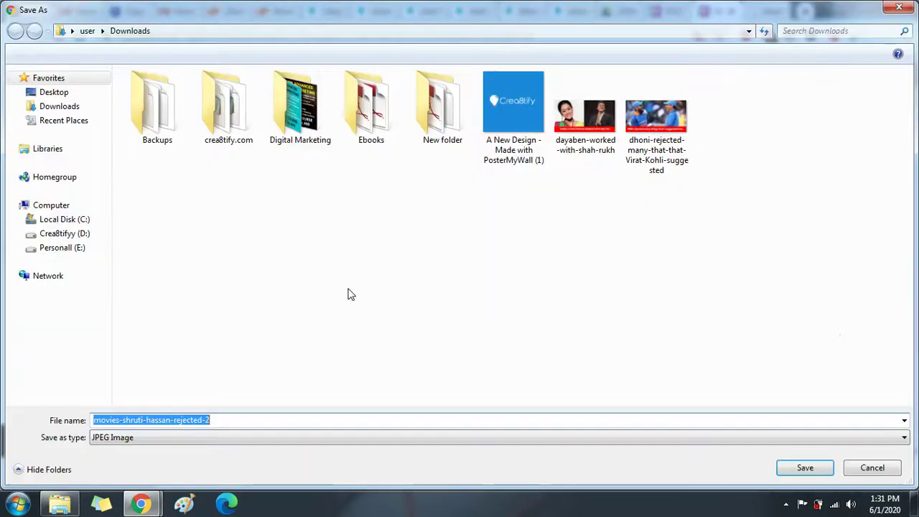
pyautogui.click(804, 467)
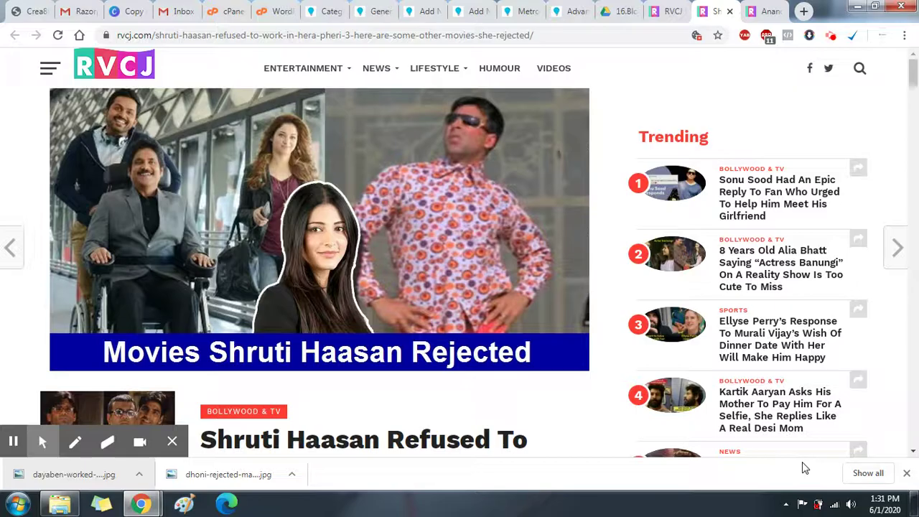
# Save the Anand Mahindra article's header image to Downloads as ANAND-MAHINDRA-WEBINAR-TWITTER-REACTIONS.
pyautogui.click(765, 11)
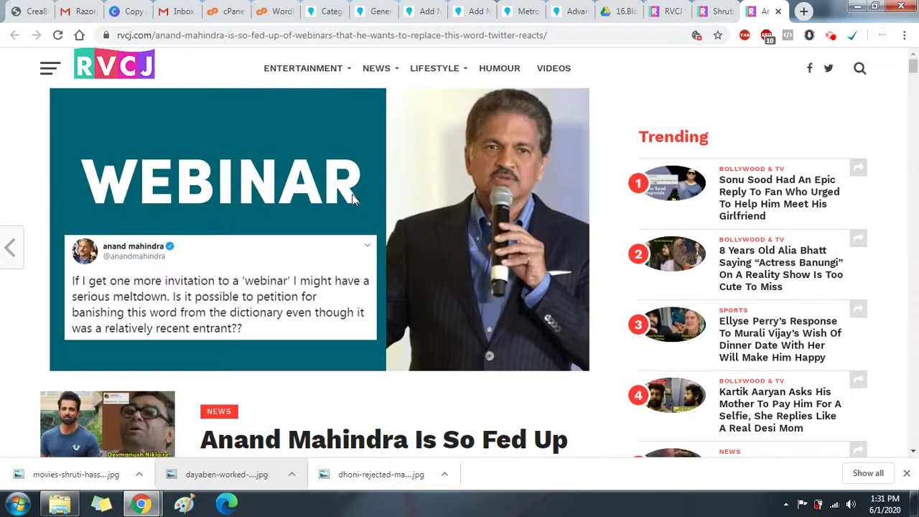
pyautogui.rightClick(363, 196)
pyautogui.click(387, 219)
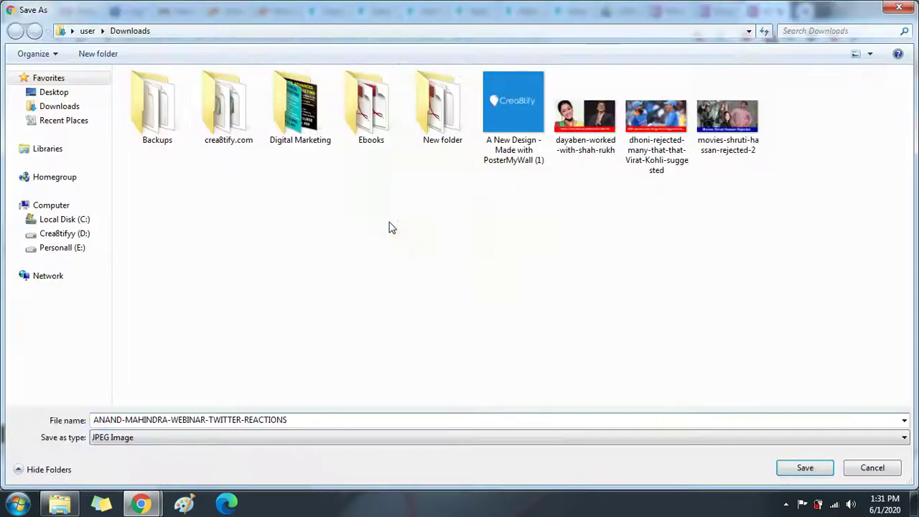
pyautogui.press('Return')
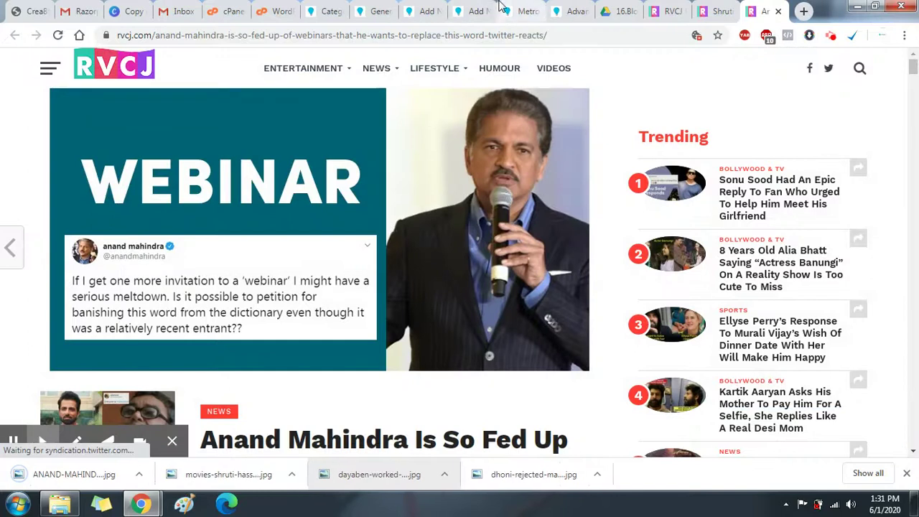
# Copy the Shruti Haasan article's headline from RVCJ into the title of the first blank post.
pyautogui.click(420, 8)
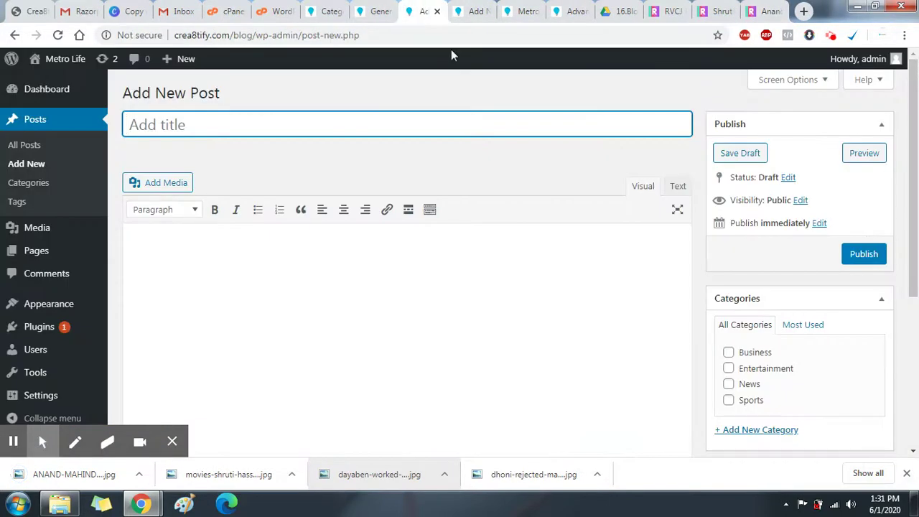
pyautogui.click(711, 11)
pyautogui.scroll(-3, 492, 252)
pyautogui.moveTo(327, 318); pyautogui.dragTo(206, 233)
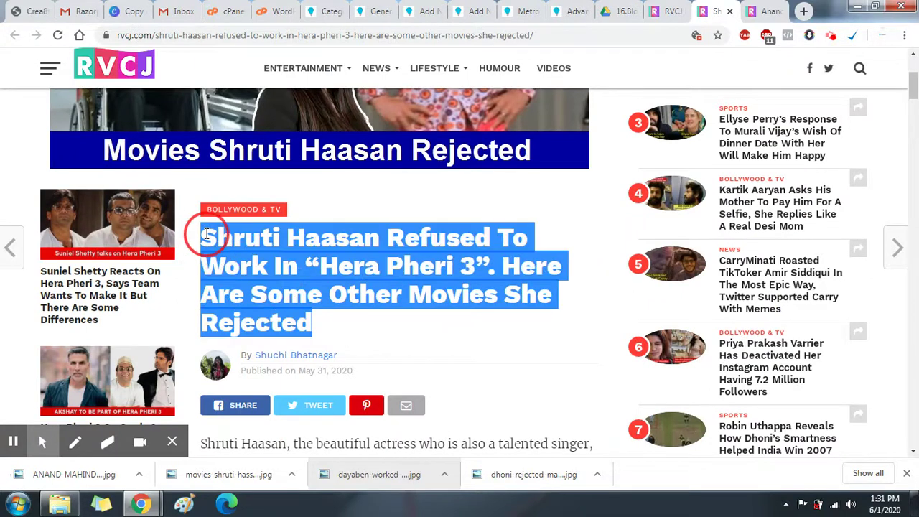
pyautogui.hotkey('ctrl', 'c')
pyautogui.click(324, 180)
pyautogui.click(420, 10)
pyautogui.hotkey('ctrl', 'v')
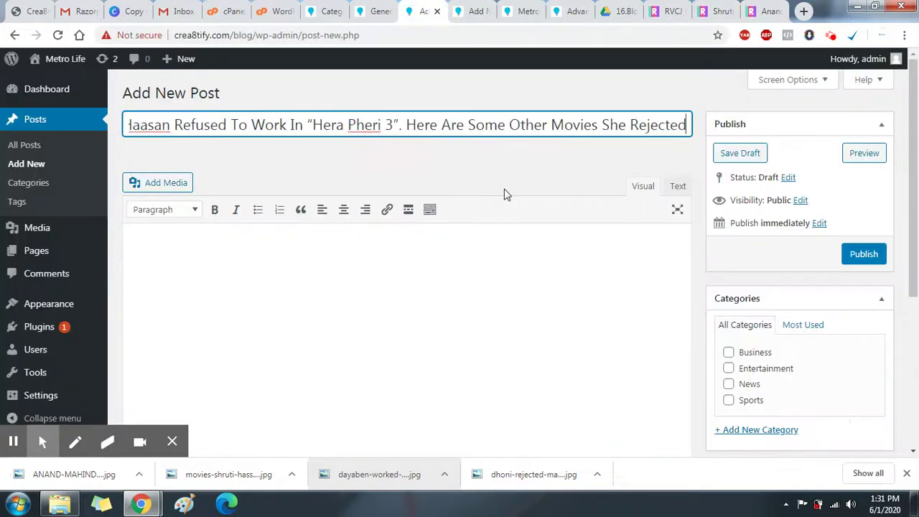
# Paste the same Shruti Haasan headline as the post's body text and assign the post to the Entertainment category.
pyautogui.click(714, 8)
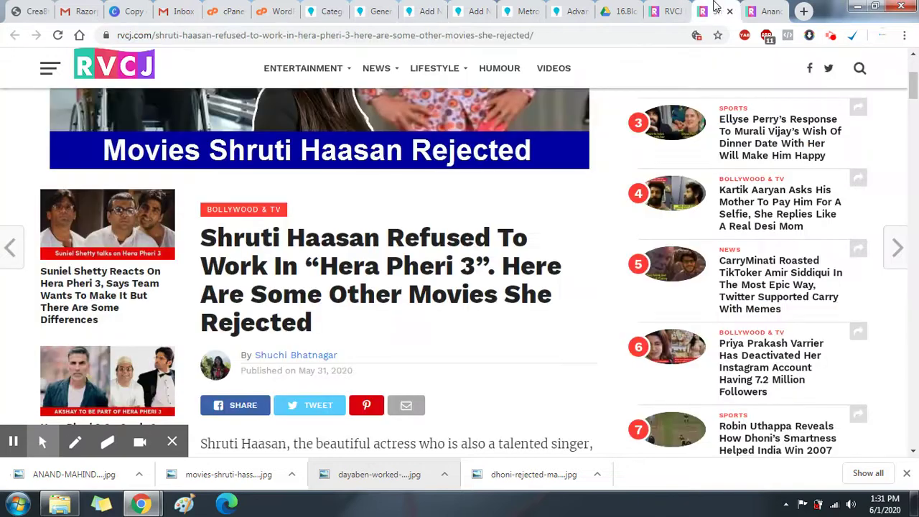
pyautogui.click(350, 6)
pyautogui.click(415, 9)
pyautogui.click(345, 291)
pyautogui.hotkey('ctrl', 'v')
pyautogui.scroll(-3, 734, 267)
pyautogui.click(779, 167)
# Upload the downloaded Shruti Haasan and Anand Mahindra images through the post's featured image dialog.
pyautogui.click(758, 432)
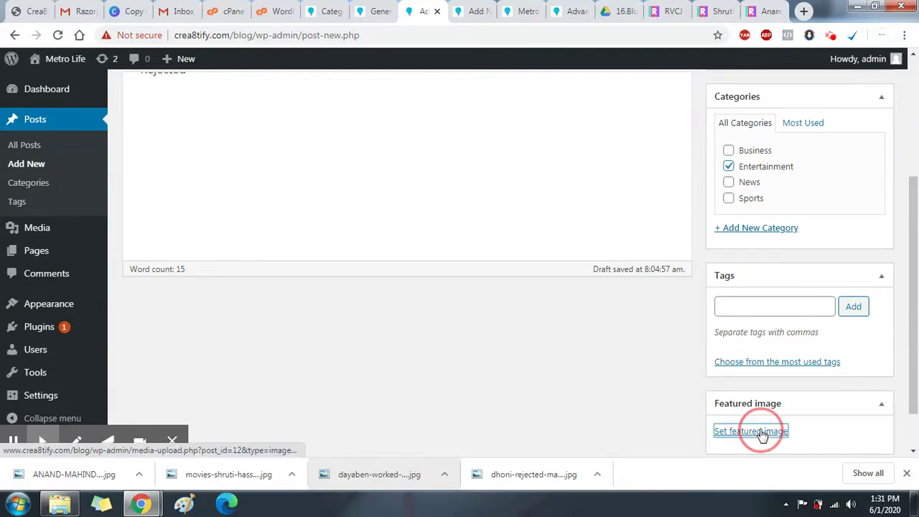
pyautogui.moveTo(262, 485); pyautogui.dragTo(334, 369)
pyautogui.moveTo(72, 473); pyautogui.dragTo(362, 367)
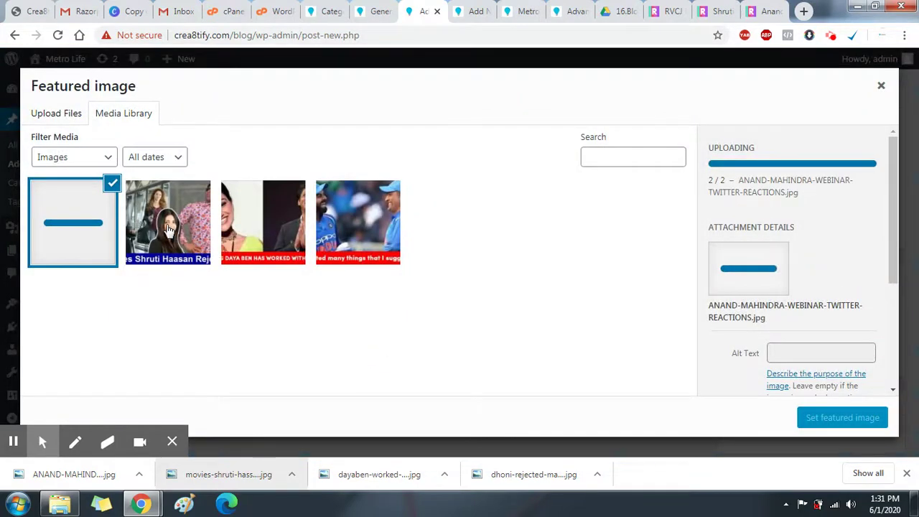
# Set movies-shruti-hassan-rejected-2.jpg as the Shruti Haasan post's featured image and publish the post.
pyautogui.click(169, 228)
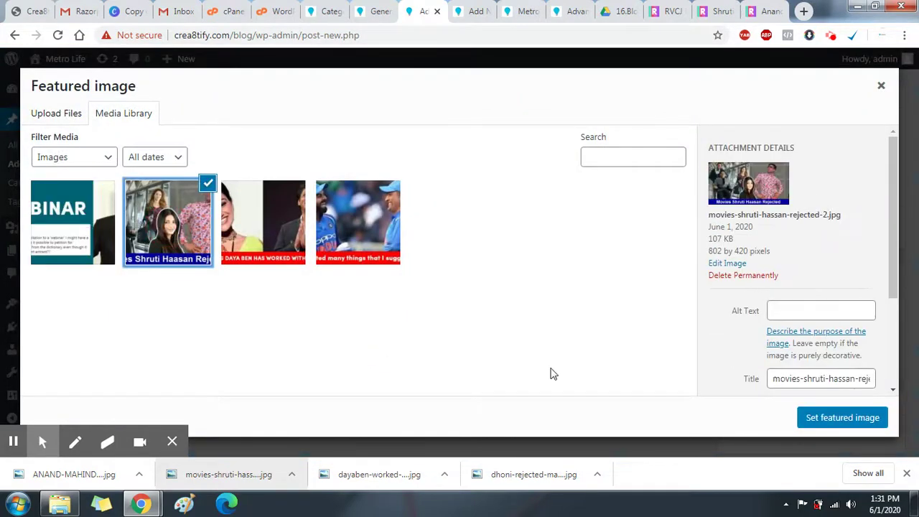
pyautogui.click(829, 419)
pyautogui.scroll(-1, 790, 291)
pyautogui.scroll(4, 787, 290)
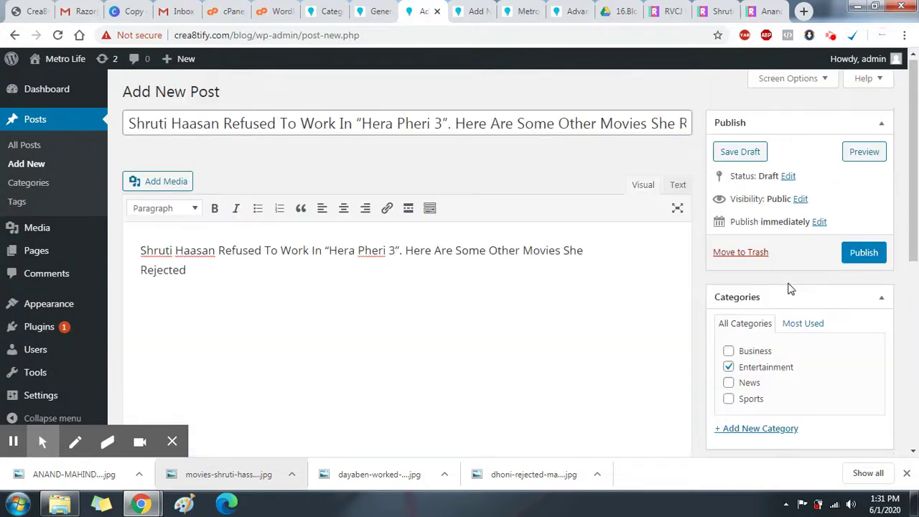
pyautogui.click(867, 255)
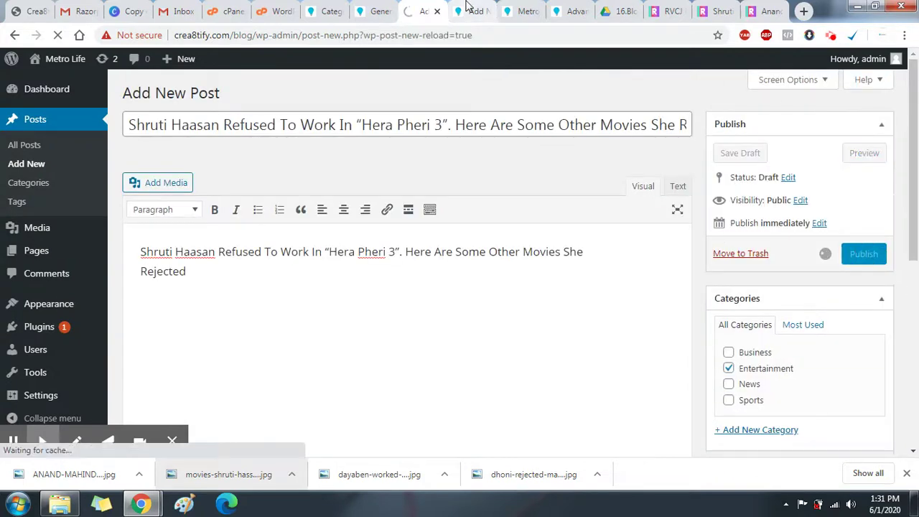
# Copy the Anand Mahindra webinar headline from RVCJ into the title of the other blank post.
pyautogui.click(762, 11)
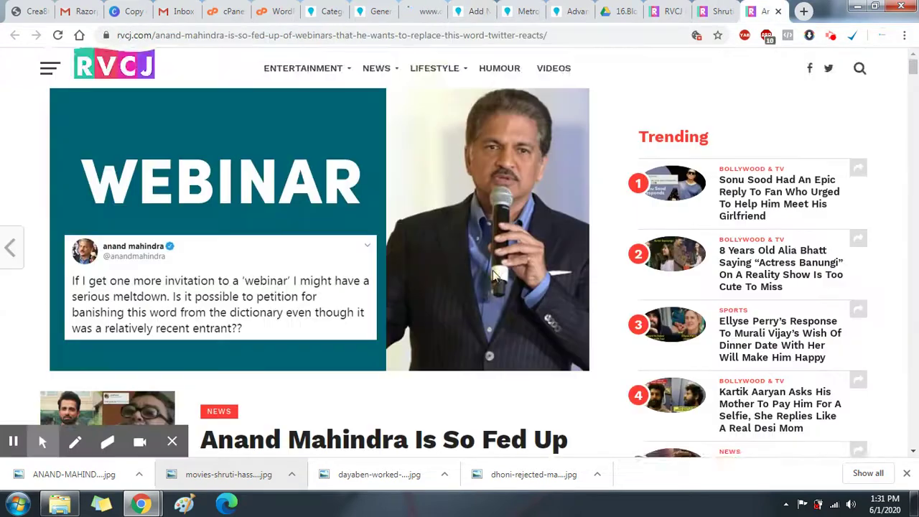
pyautogui.scroll(-2, 422, 330)
pyautogui.moveTo(300, 399); pyautogui.dragTo(201, 300)
pyautogui.click(204, 302)
pyautogui.click(475, 11)
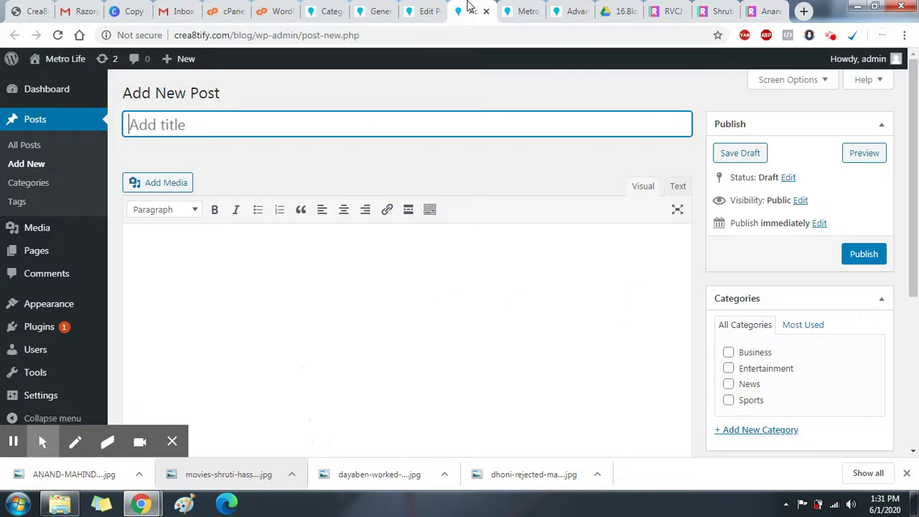
pyautogui.hotkey('ctrl', 'v')
# Assign the Anand Mahindra post to the Business and News categories.
pyautogui.scroll(-4, 653, 245)
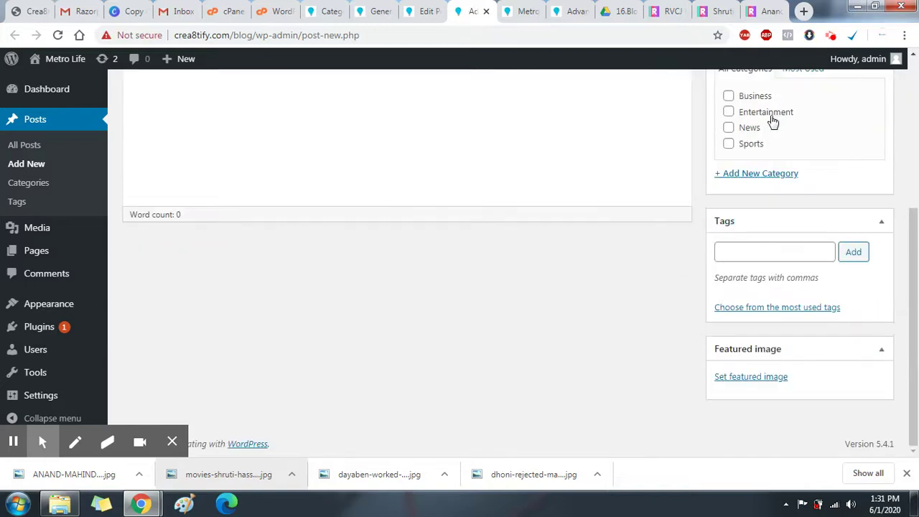
pyautogui.click(761, 97)
pyautogui.click(752, 128)
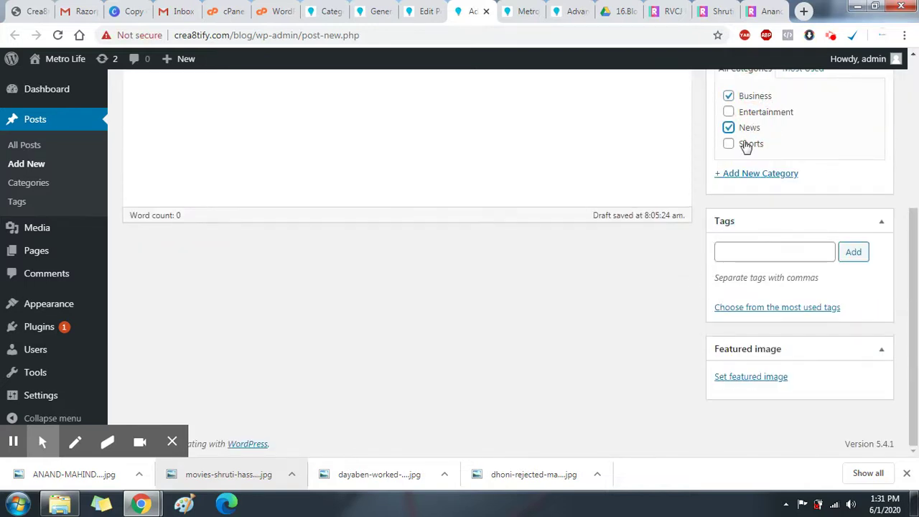
# Set the Anand Mahindra webinar image from the media library as the post's featured image.
pyautogui.click(768, 379)
pyautogui.moveTo(98, 440); pyautogui.dragTo(93, 230)
pyautogui.click(79, 221)
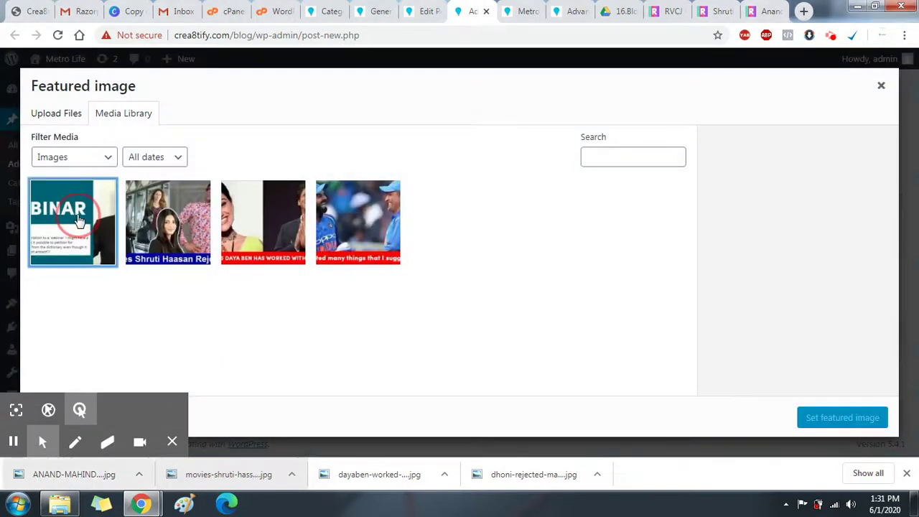
pyautogui.click(831, 425)
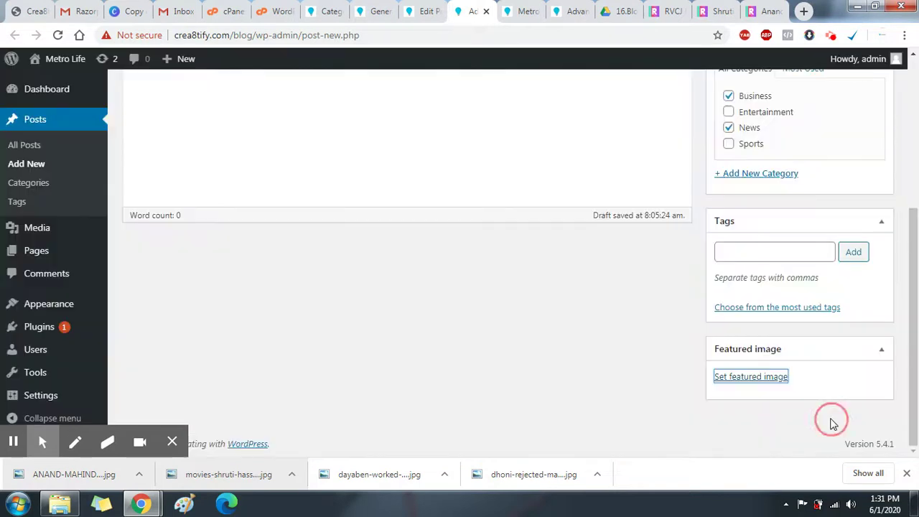
# Copy the Anand Mahindra post's title into its body as the content and publish the post.
pyautogui.scroll(3, 680, 296)
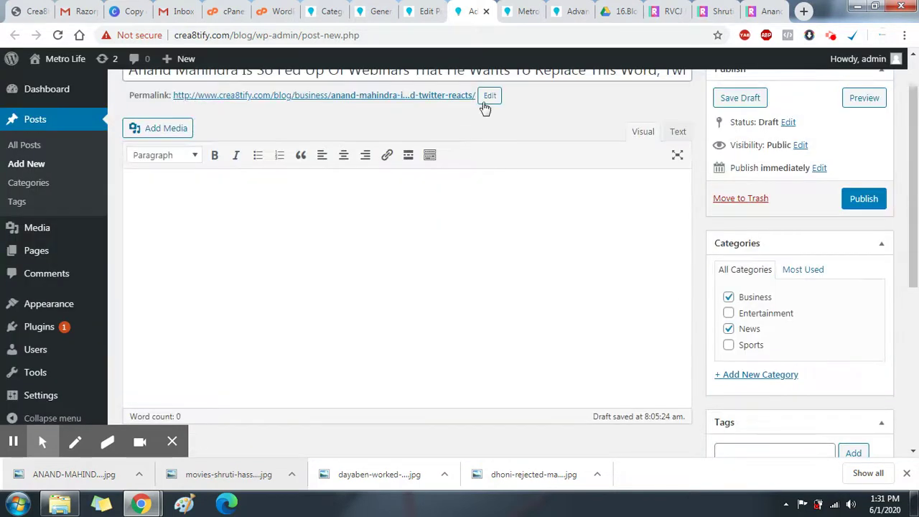
pyautogui.scroll(1, 485, 107)
pyautogui.tripleClick(474, 124)
pyautogui.hotkey('ctrl', 'c')
pyautogui.click(421, 295)
pyautogui.hotkey('ctrl', 'v')
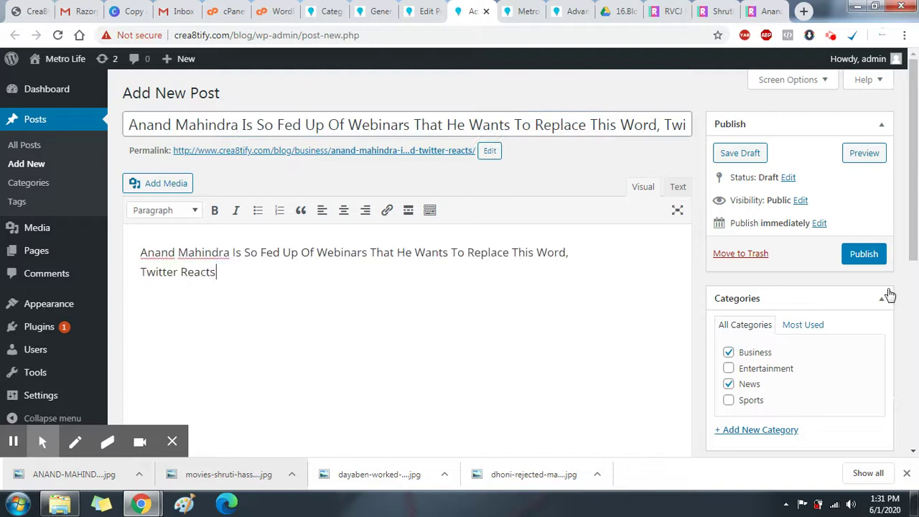
pyautogui.click(874, 257)
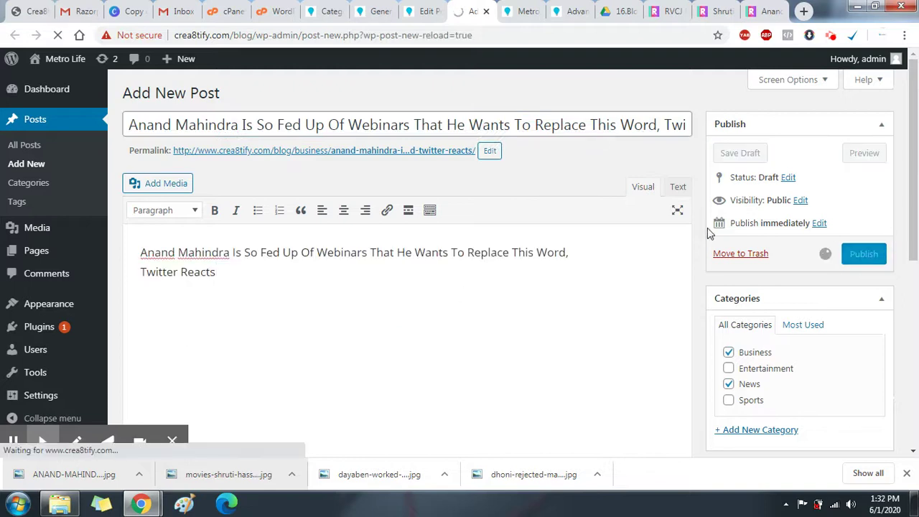
# Reload the Metro Life home page on the live site and check the list of published posts.
pyautogui.click(524, 11)
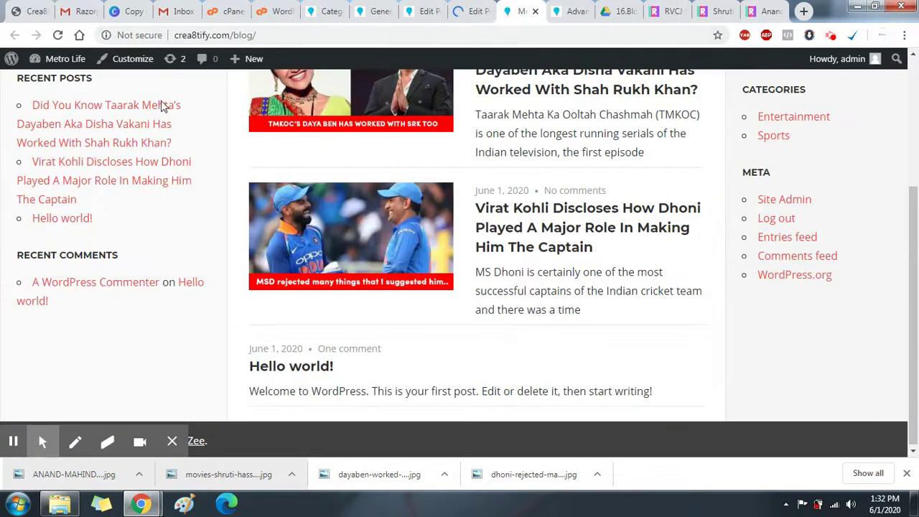
pyautogui.scroll(2, 72, 72)
pyautogui.scroll(1, 70, 72)
pyautogui.click(78, 112)
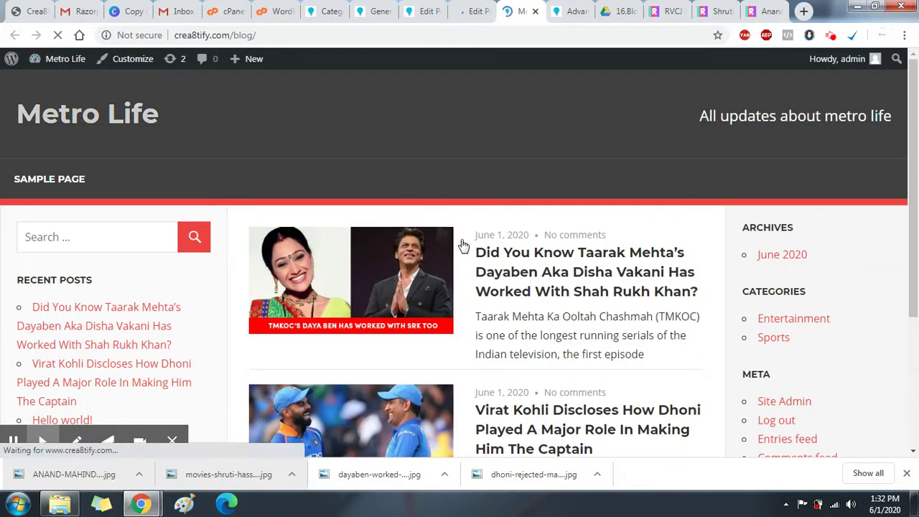
pyautogui.scroll(-3, 435, 197)
pyautogui.scroll(3, 439, 197)
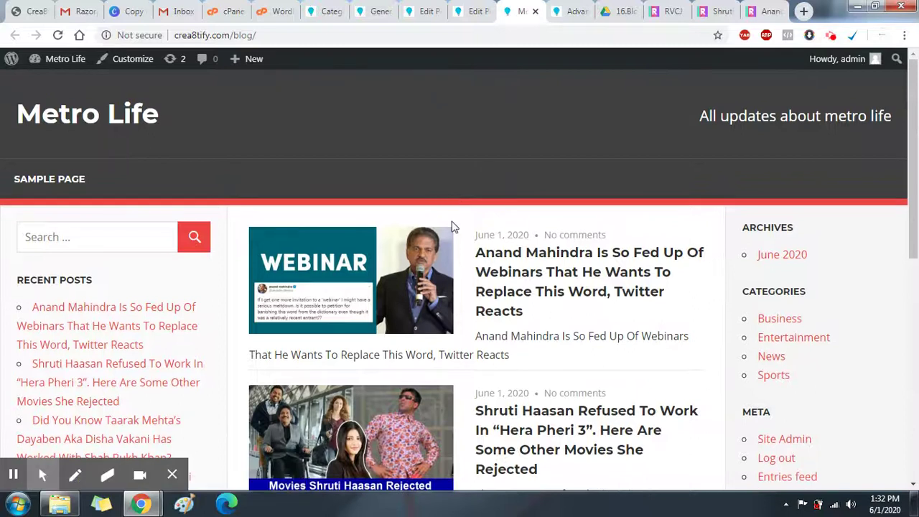
pyautogui.scroll(-1, 502, 234)
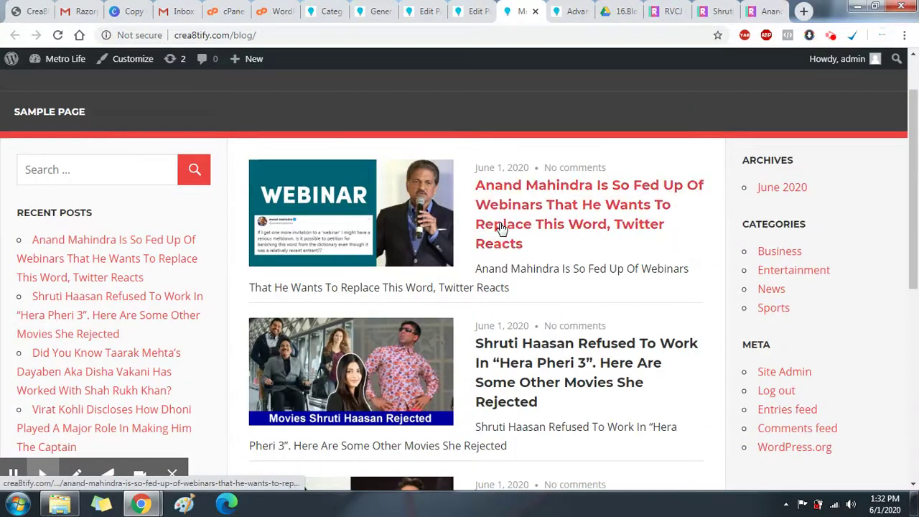
pyautogui.scroll(-3, 526, 208)
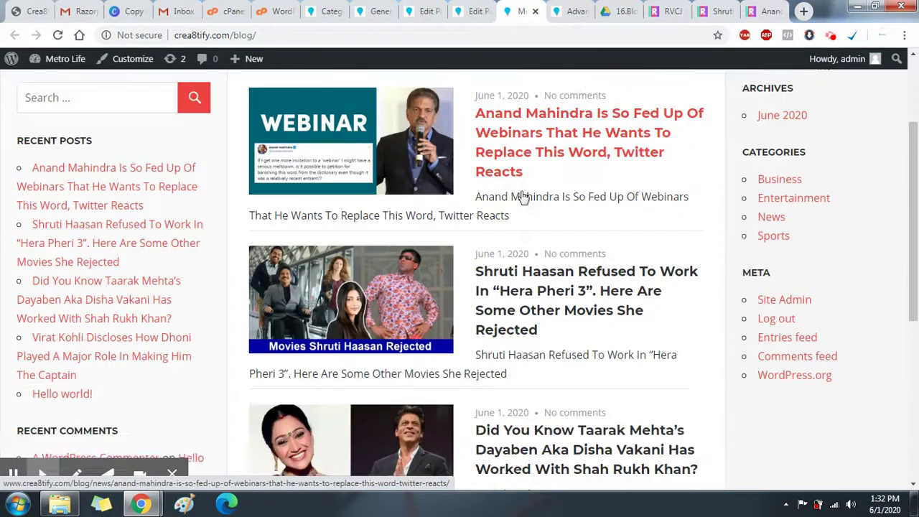
pyautogui.scroll(-2, 518, 177)
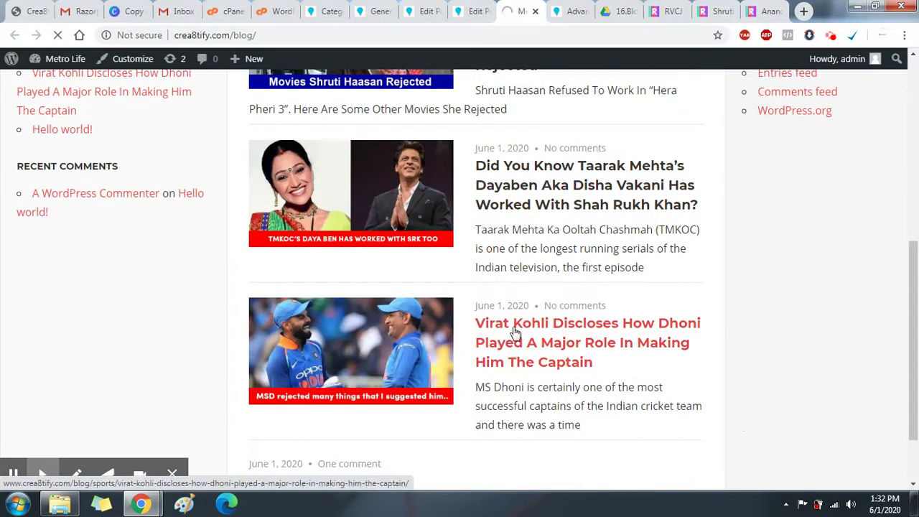
# Open the Virat Kohli post on the live site and examine its permalink, featured image and content.
pyautogui.click(516, 332)
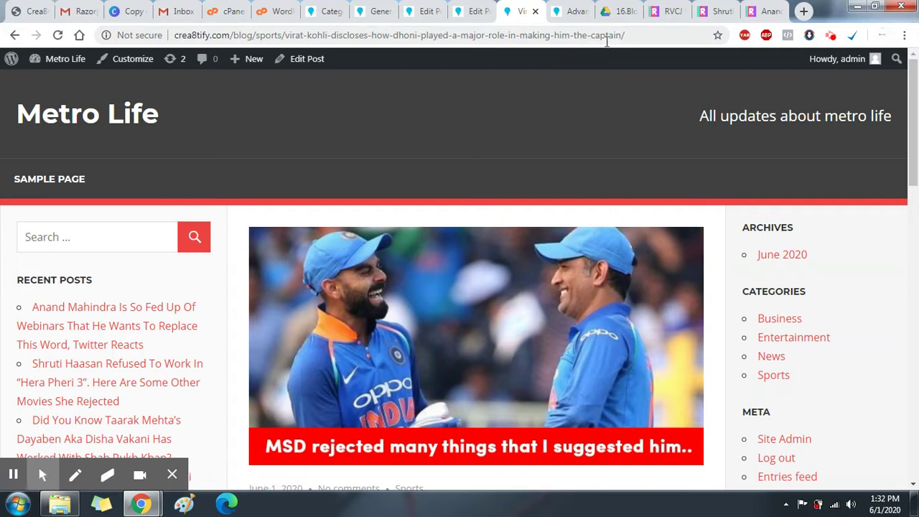
pyautogui.click(648, 35)
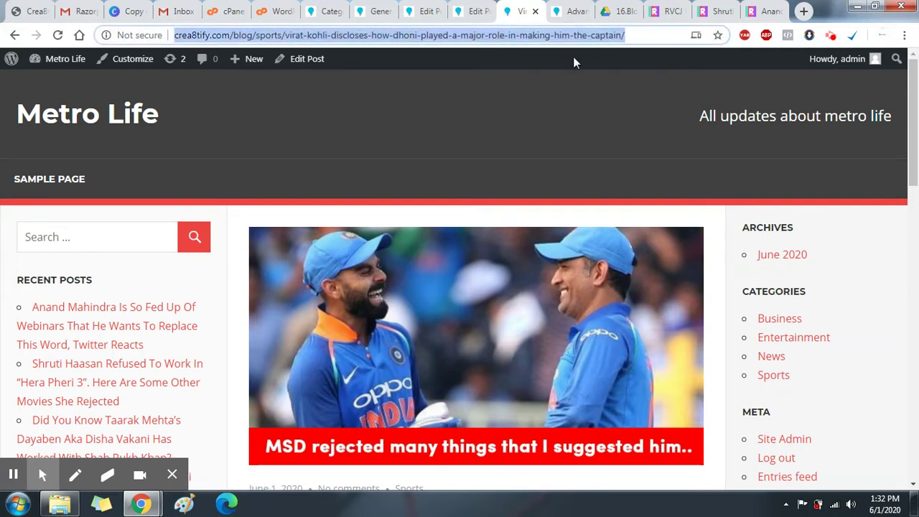
pyautogui.click(505, 112)
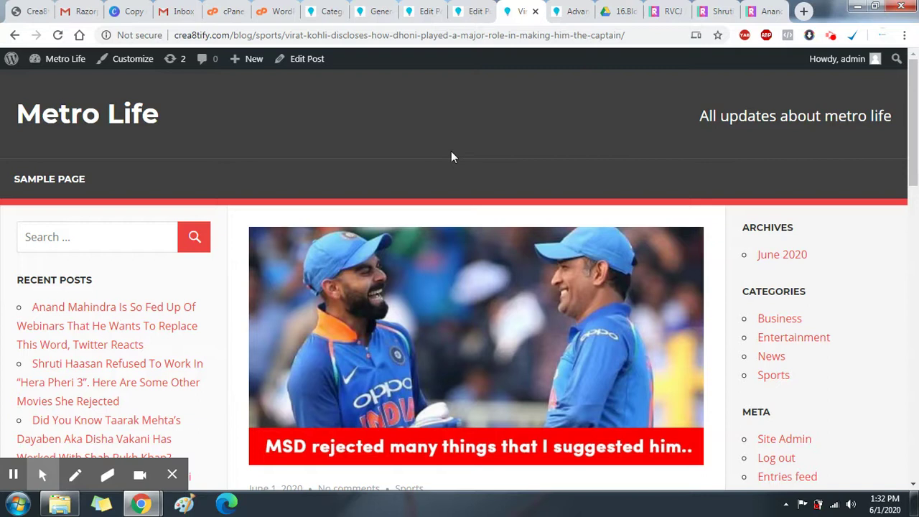
pyautogui.scroll(-4, 451, 157)
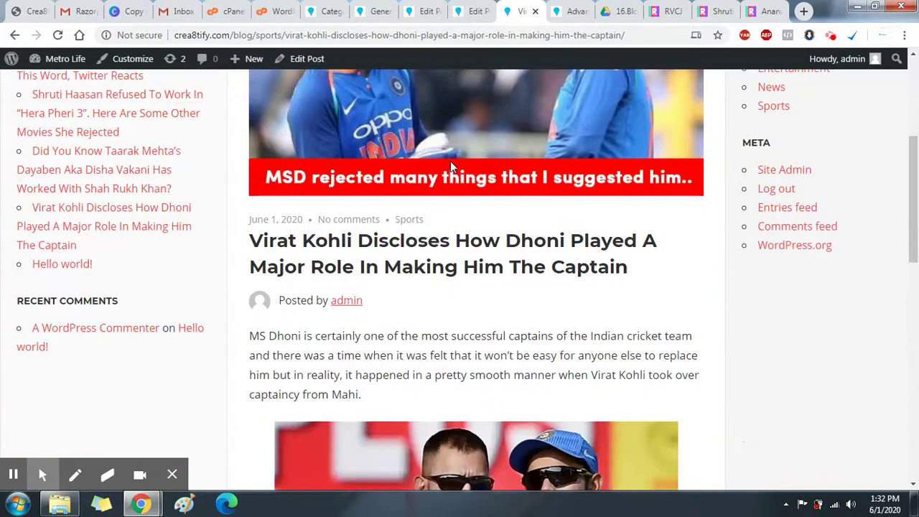
pyautogui.scroll(-10, 450, 166)
pyautogui.scroll(2, 445, 214)
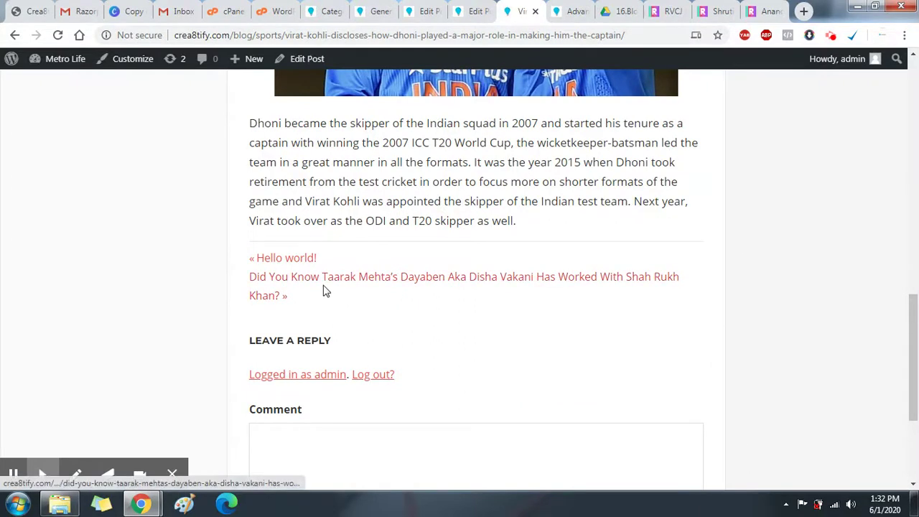
pyautogui.scroll(5, 358, 294)
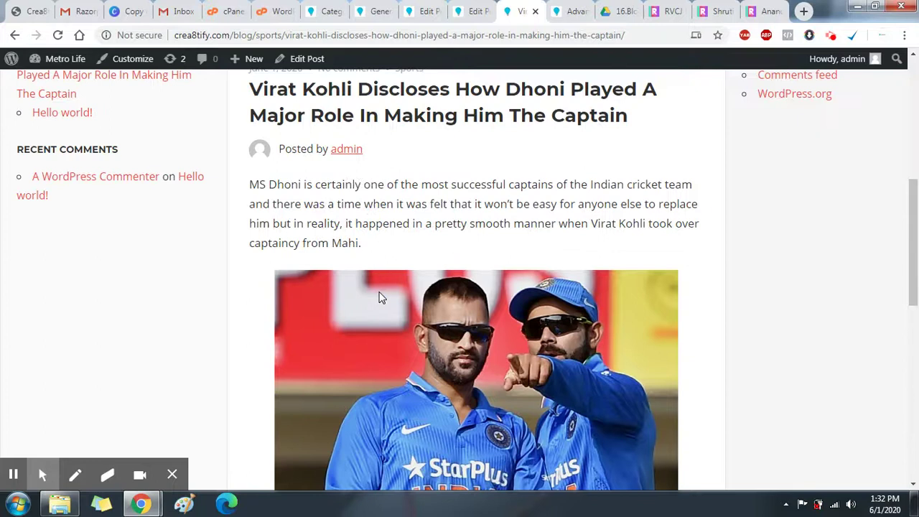
pyautogui.scroll(2, 380, 298)
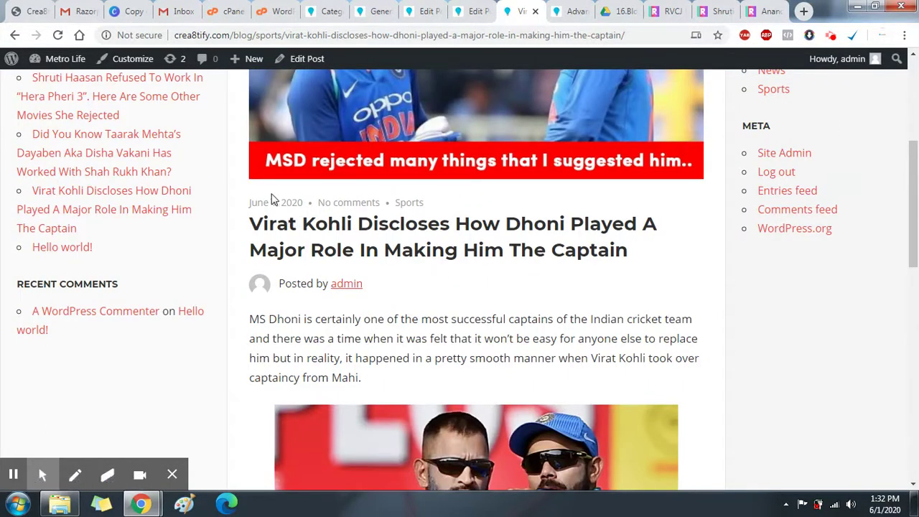
# Open the Sports category archive from the Virat Kohli post and look over its listed posts.
pyautogui.click(410, 204)
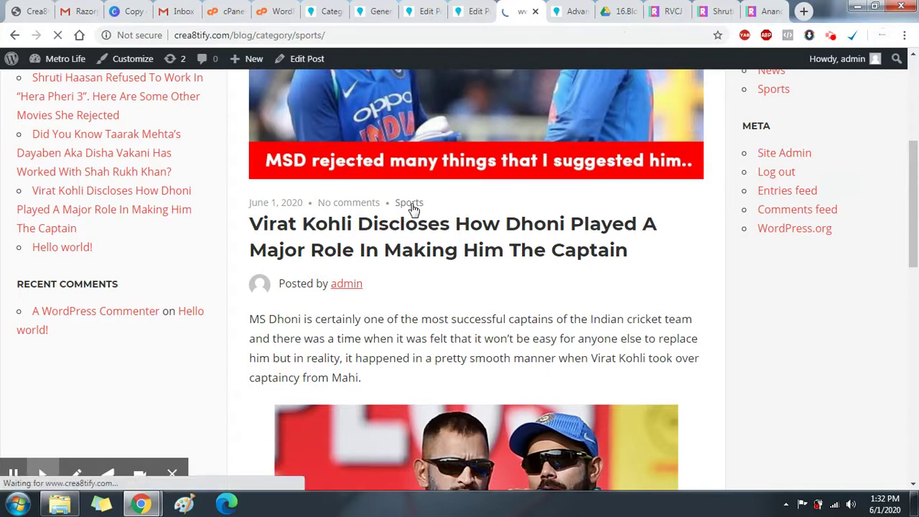
pyautogui.scroll(-3, 503, 248)
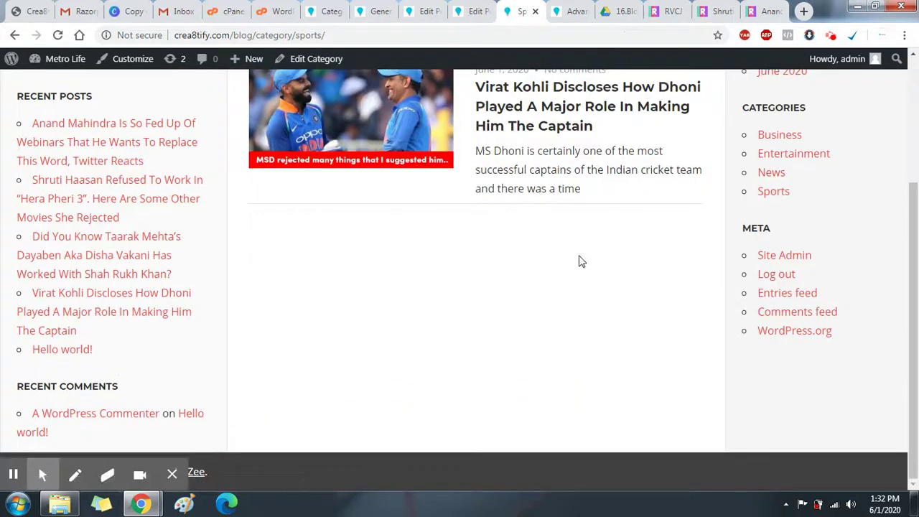
pyautogui.scroll(3, 518, 188)
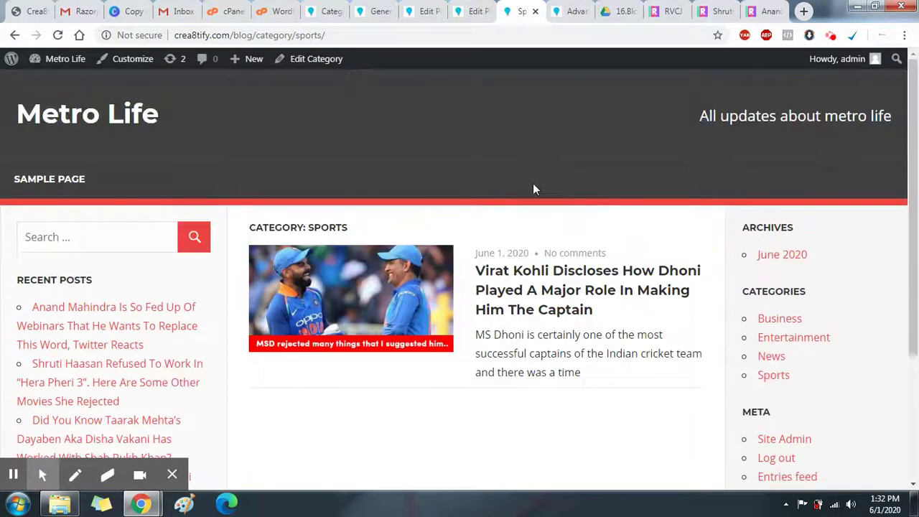
pyautogui.scroll(-2, 137, 174)
pyautogui.scroll(2, 132, 156)
# Return to the Metro Life home page and look through the posts and sidebar sections.
pyautogui.click(127, 122)
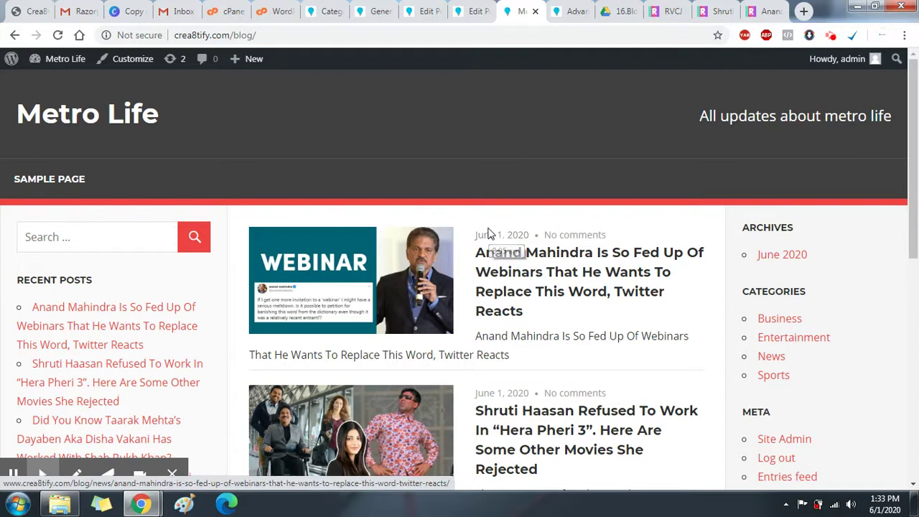
pyautogui.scroll(-3, 491, 234)
pyautogui.scroll(-1, 490, 239)
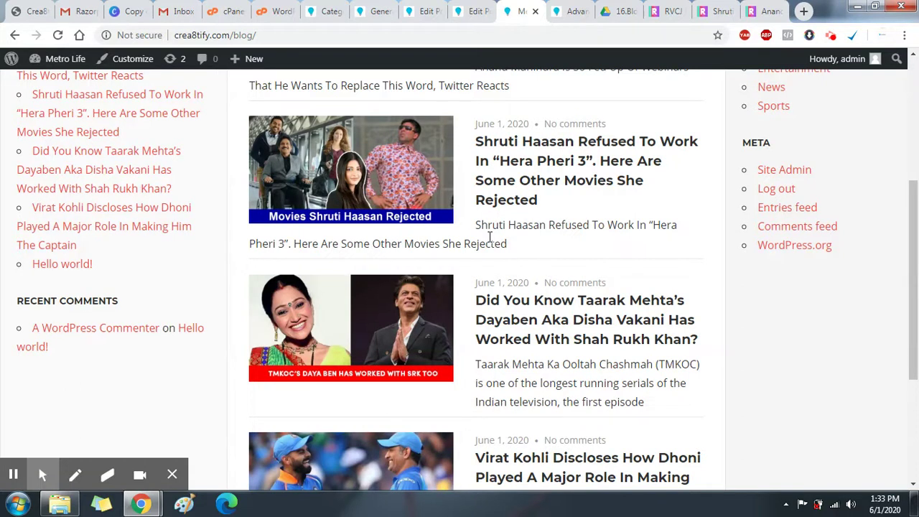
pyautogui.scroll(-3, 507, 242)
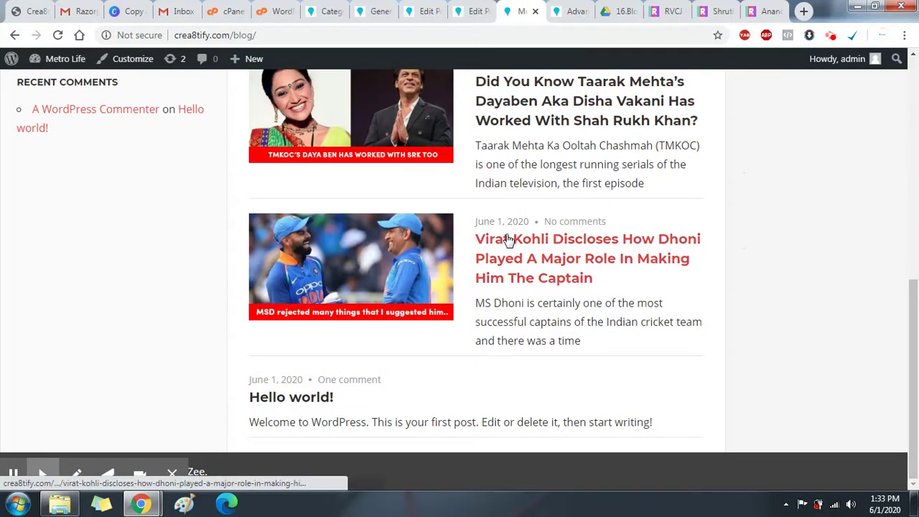
pyautogui.scroll(4, 507, 240)
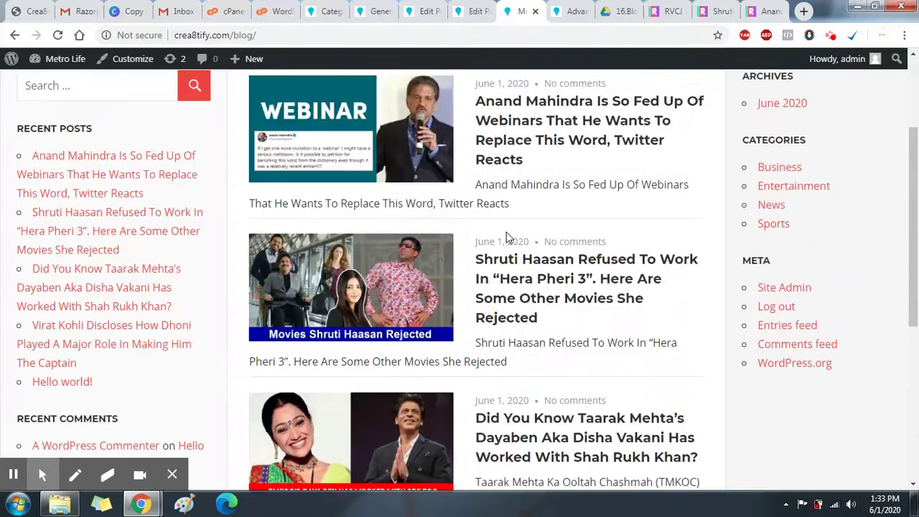
pyautogui.scroll(2, 507, 238)
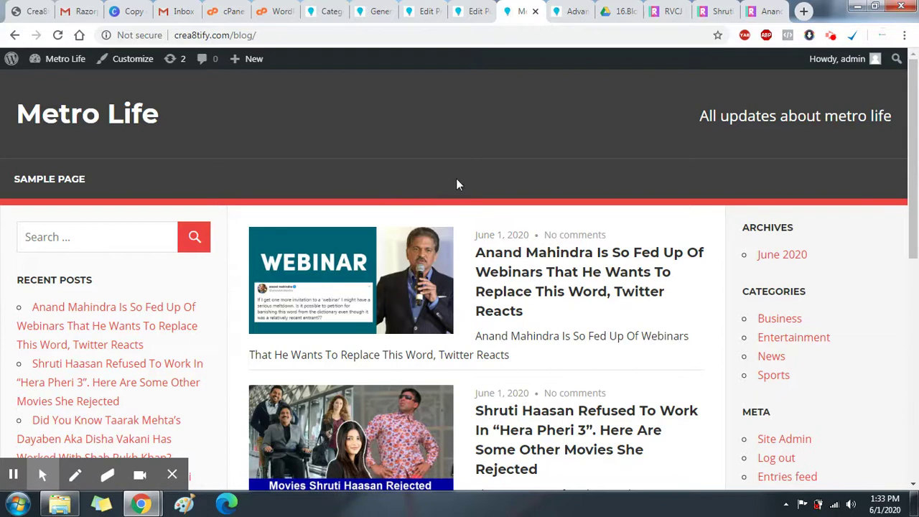
pyautogui.scroll(-4, 527, 216)
pyautogui.scroll(4, 527, 215)
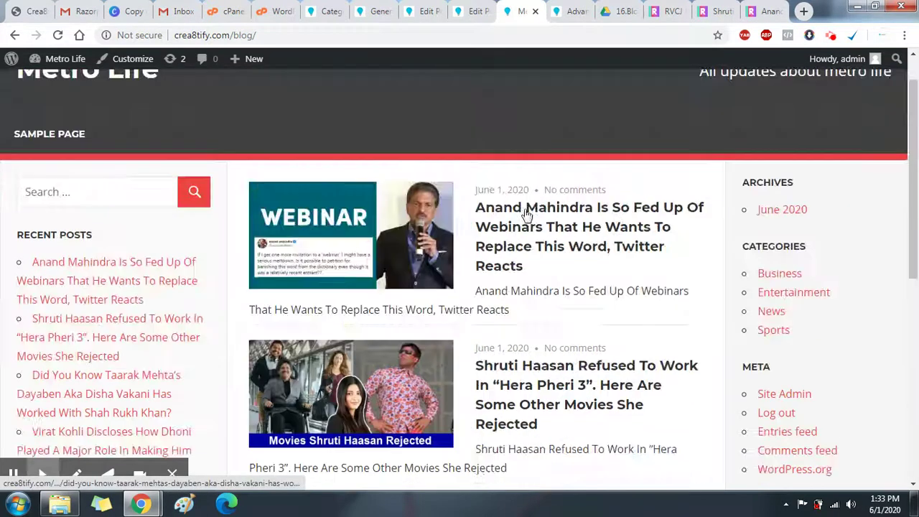
pyautogui.rightClick(473, 212)
pyautogui.click(462, 207)
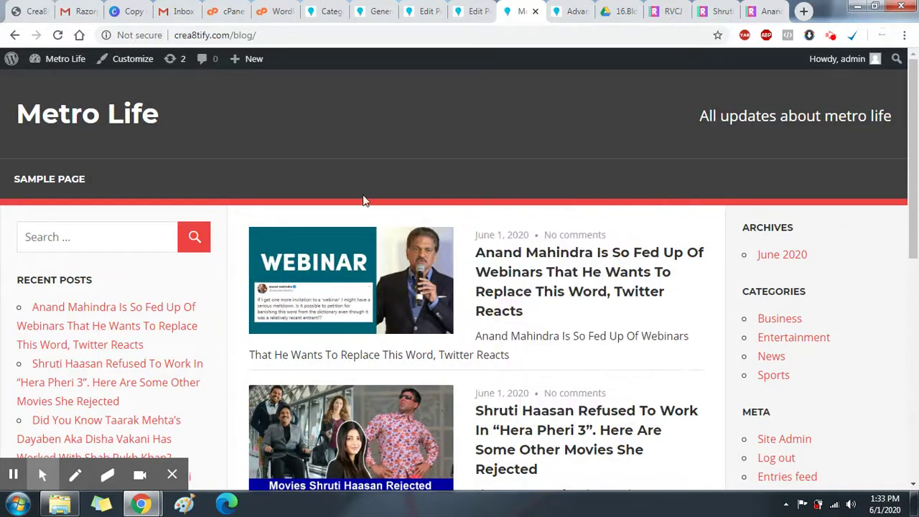
pyautogui.rightClick(504, 191)
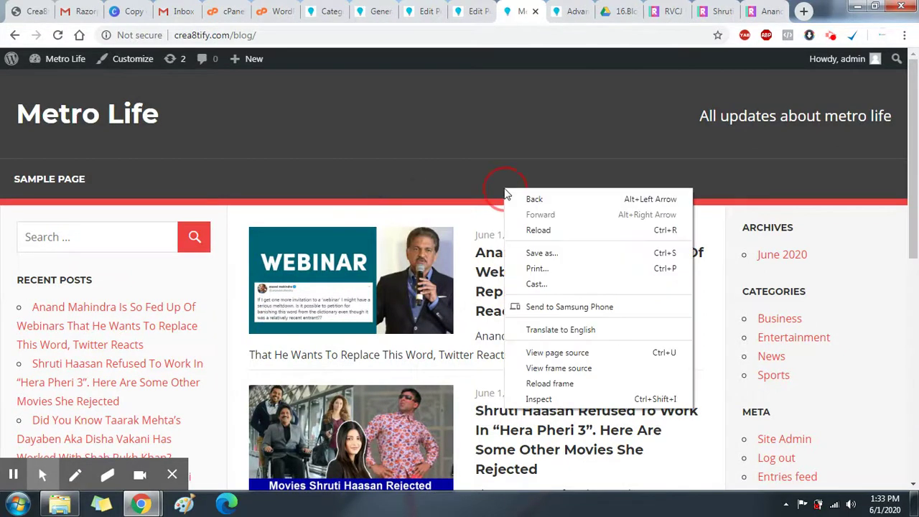
pyautogui.click(480, 180)
pyautogui.rightClick(491, 228)
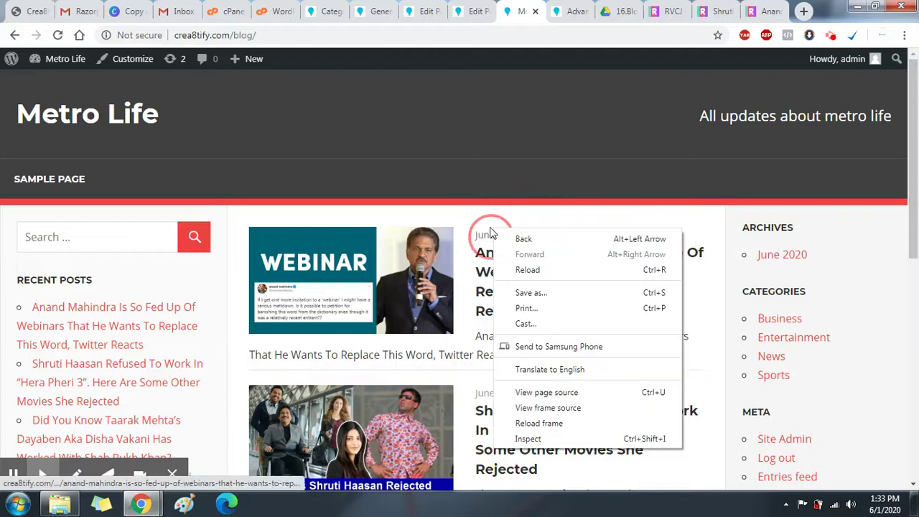
pyautogui.rightClick(493, 203)
pyautogui.click(508, 208)
# Open the Anand Mahindra post in a new tab from its featured image on the home page.
pyautogui.rightClick(444, 252)
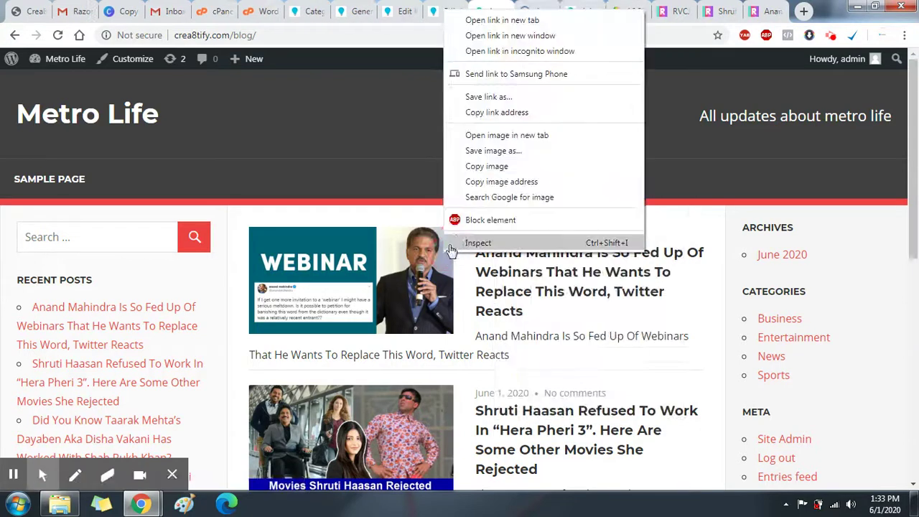
pyautogui.click(495, 20)
pyautogui.rightClick(461, 207)
pyautogui.click(459, 222)
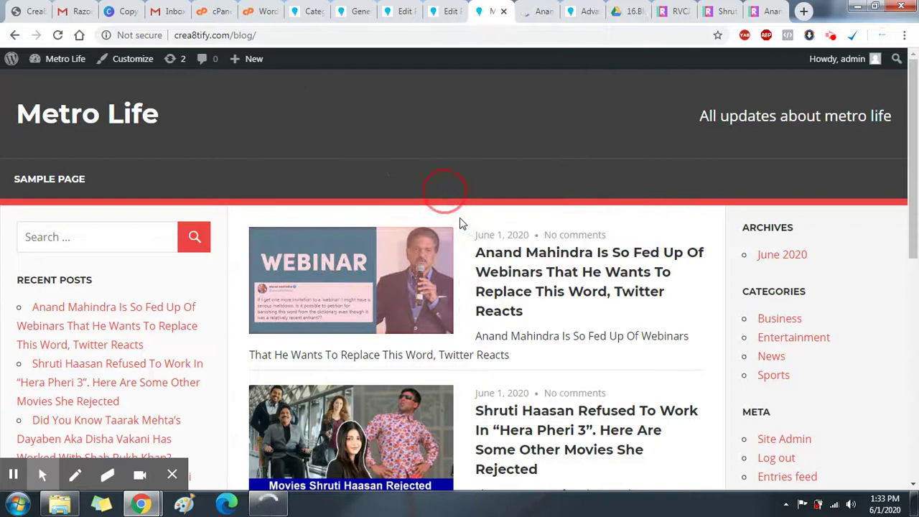